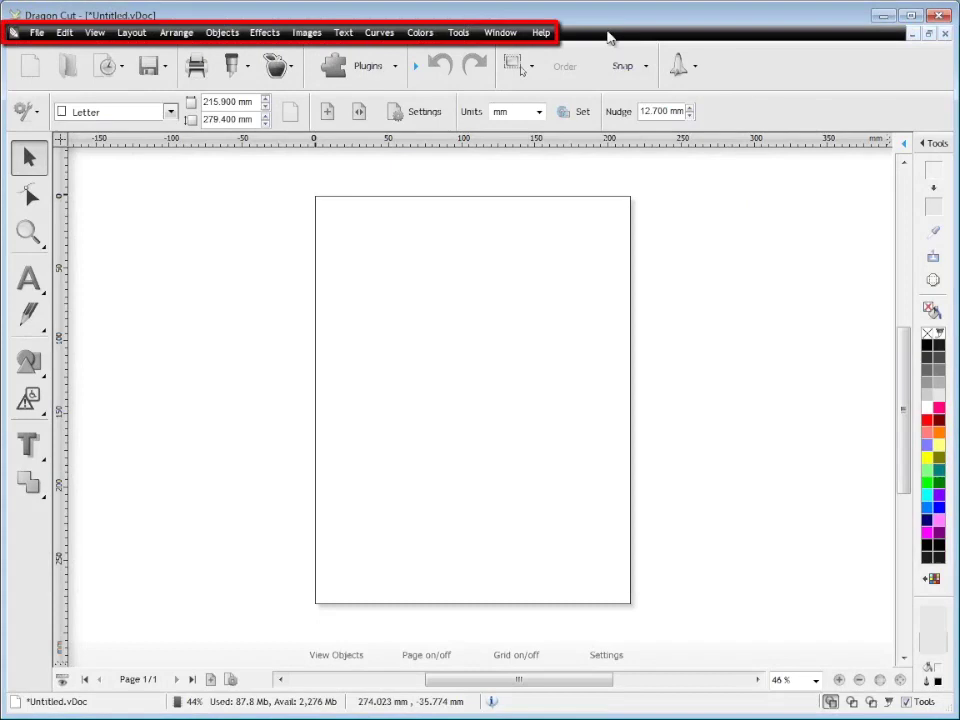
- Browse the Help menu options, then close the menus
{"action": "left_click", "coordinate": [541, 33]}
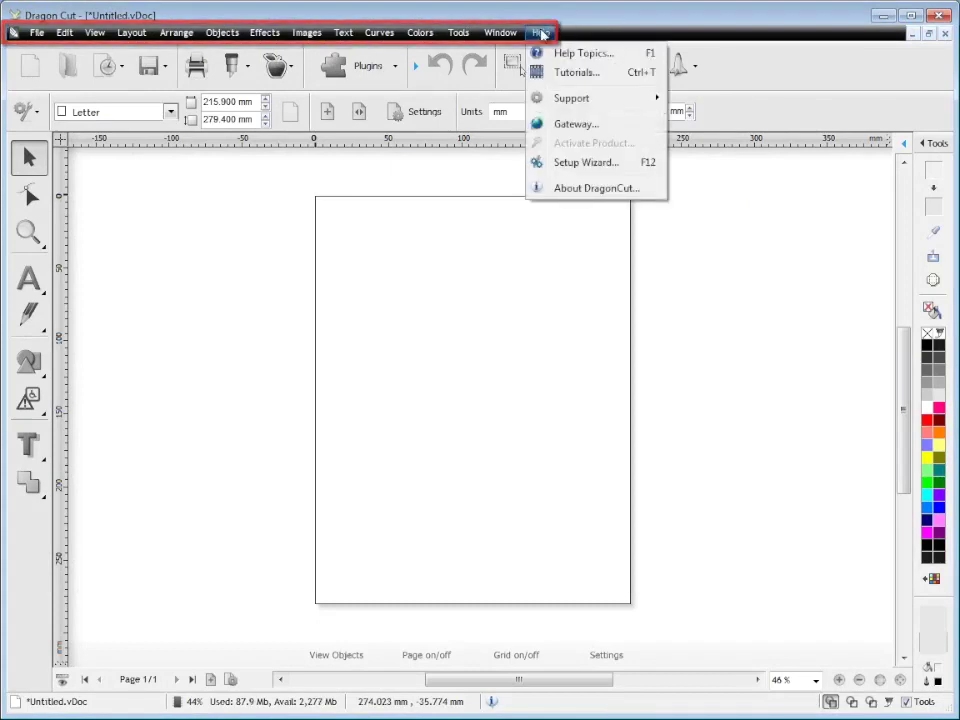
{"action": "mouse_move", "coordinate": [500, 33]}
{"action": "mouse_move", "coordinate": [463, 36]}
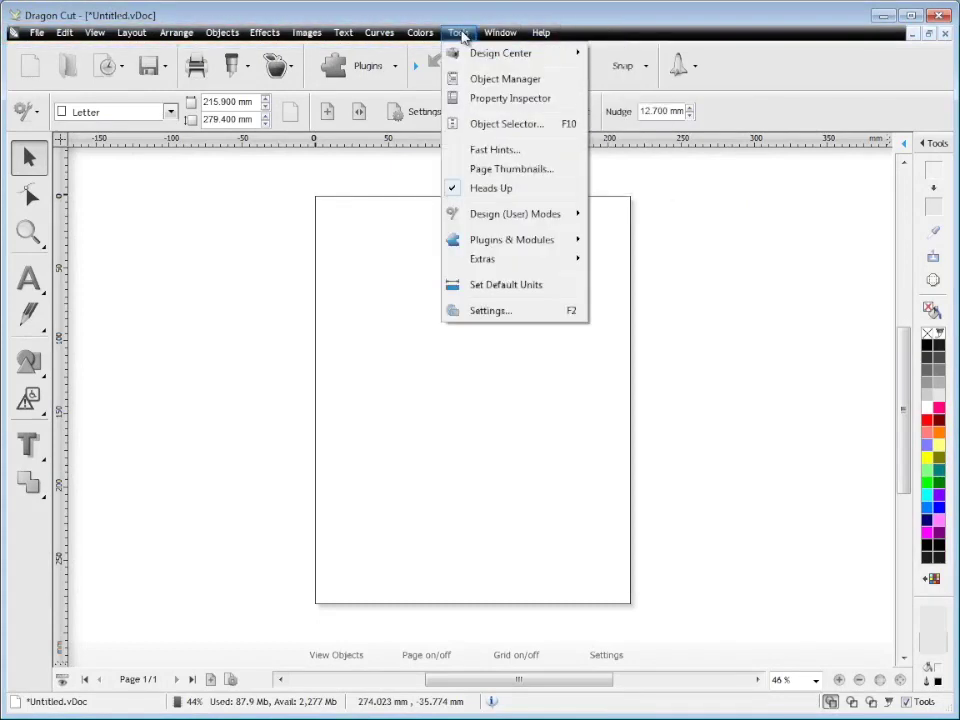
{"action": "mouse_move", "coordinate": [490, 61]}
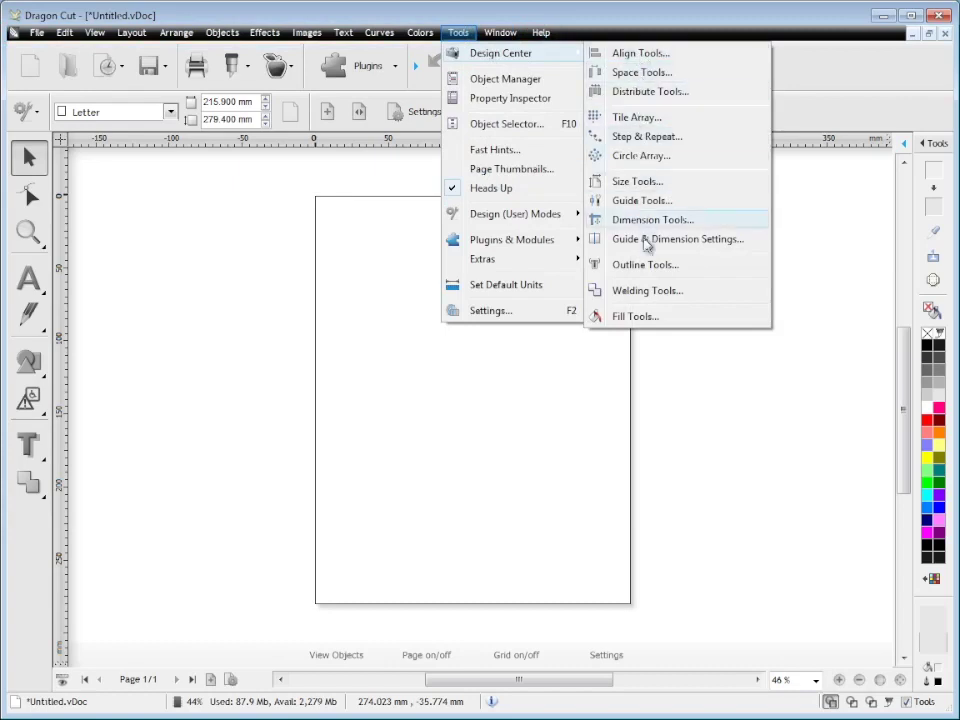
{"action": "left_click", "coordinate": [818, 67]}
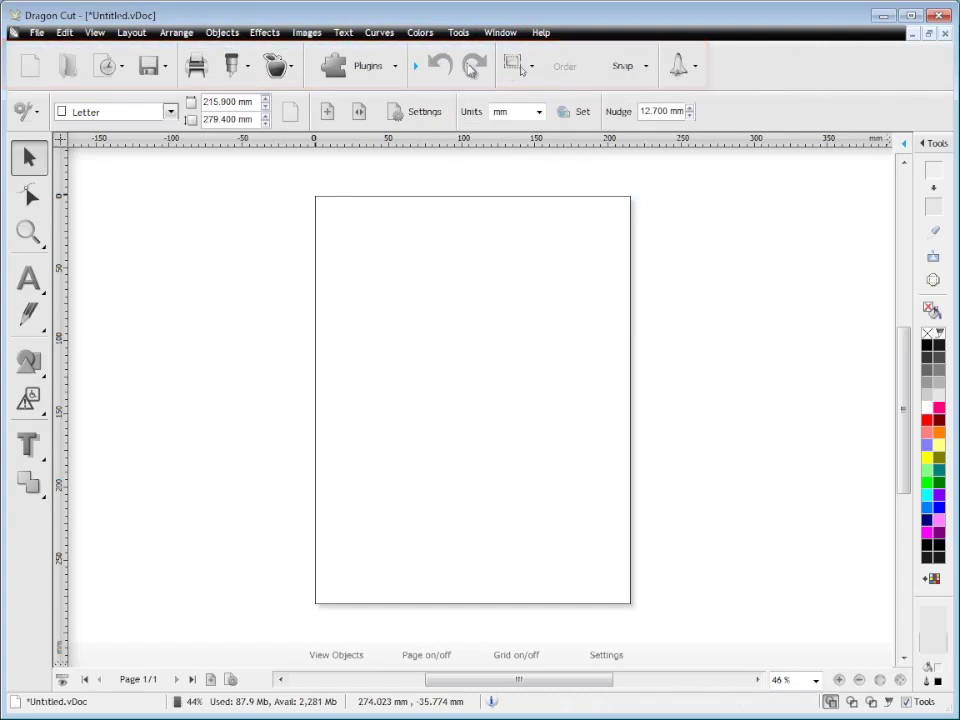
- Show and hide the advanced editing tools and the extra utilities list
{"action": "left_click", "coordinate": [415, 68]}
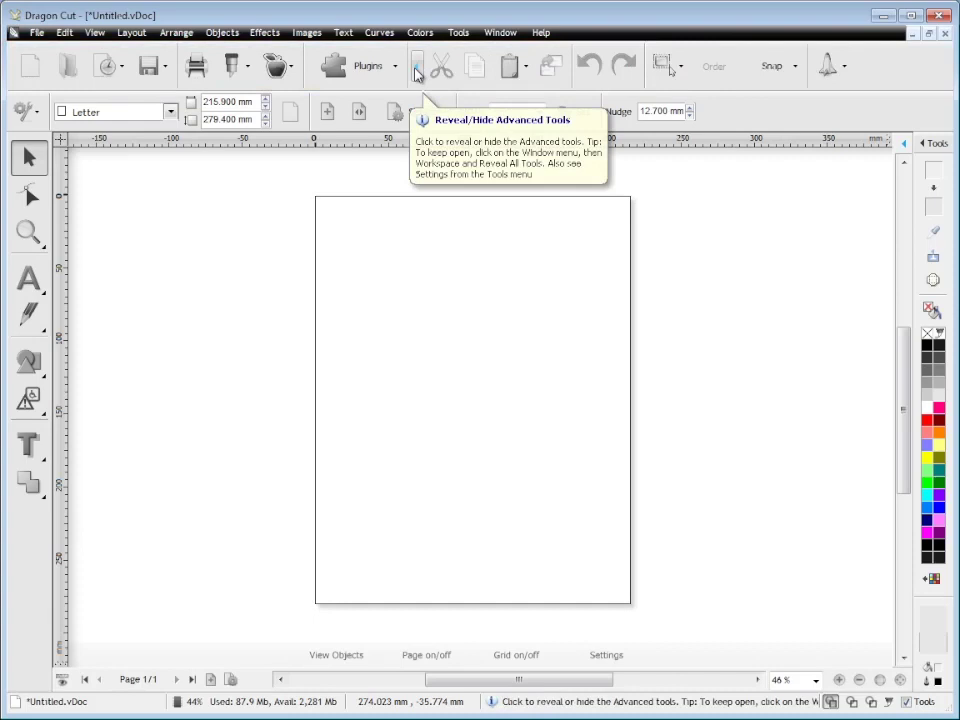
{"action": "left_click", "coordinate": [416, 70]}
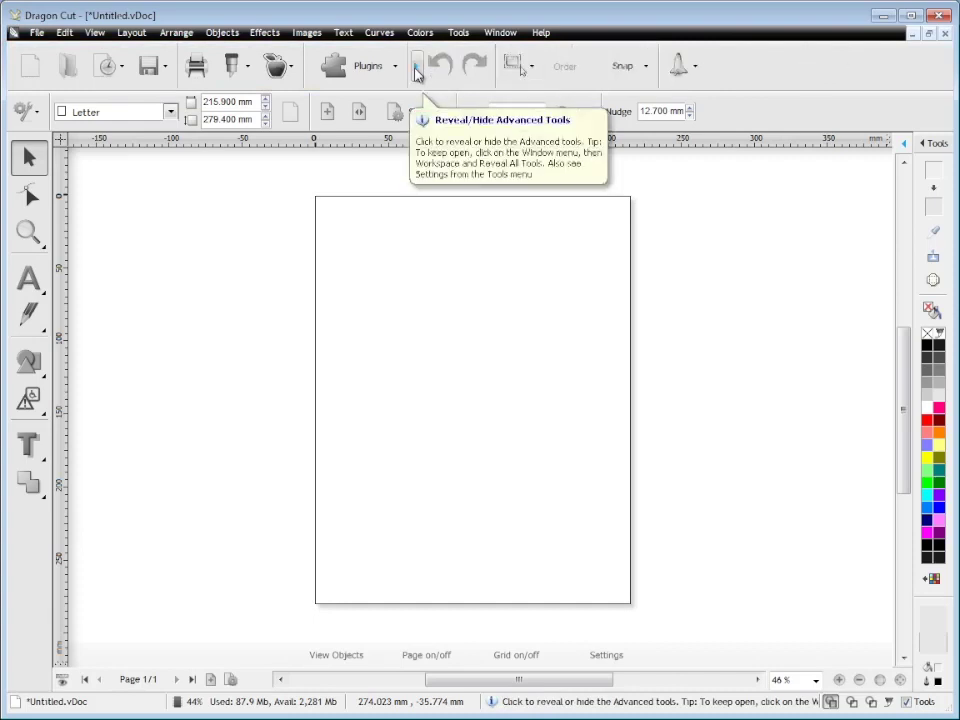
{"action": "left_click", "coordinate": [680, 66]}
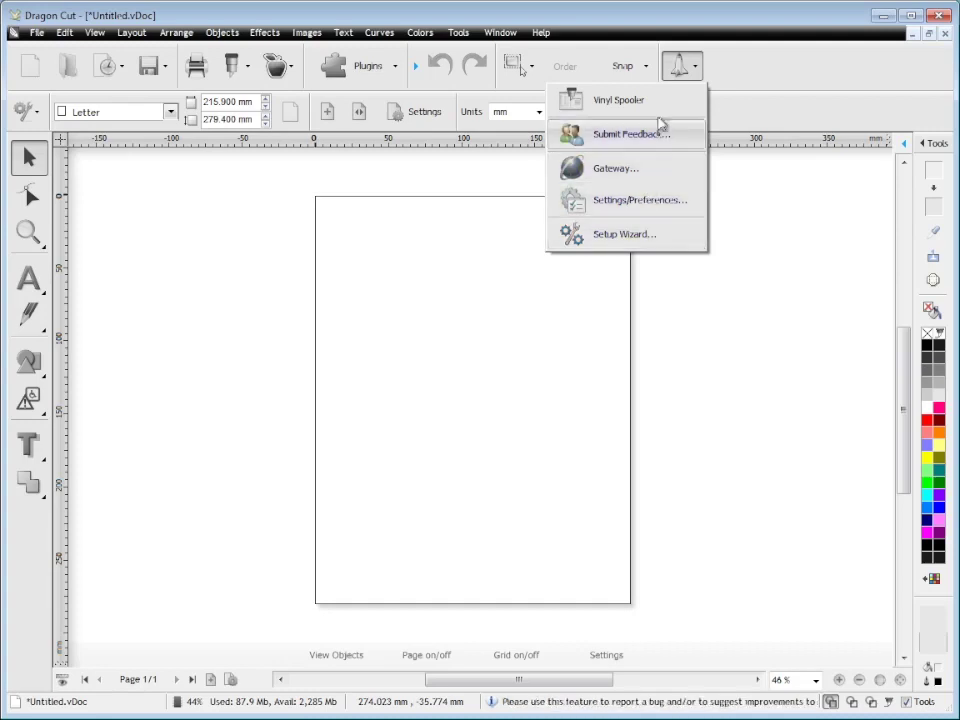
{"action": "left_click", "coordinate": [745, 96]}
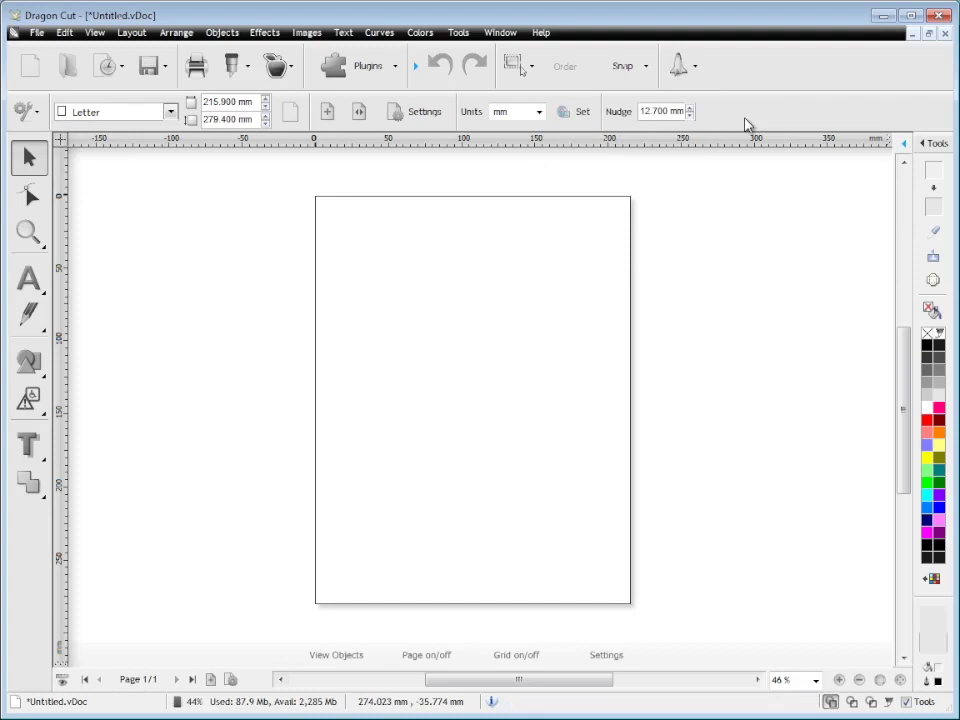
- Write 'The quick brown fox' as horizontal artistic text near the top of the page
{"action": "left_click", "coordinate": [32, 282]}
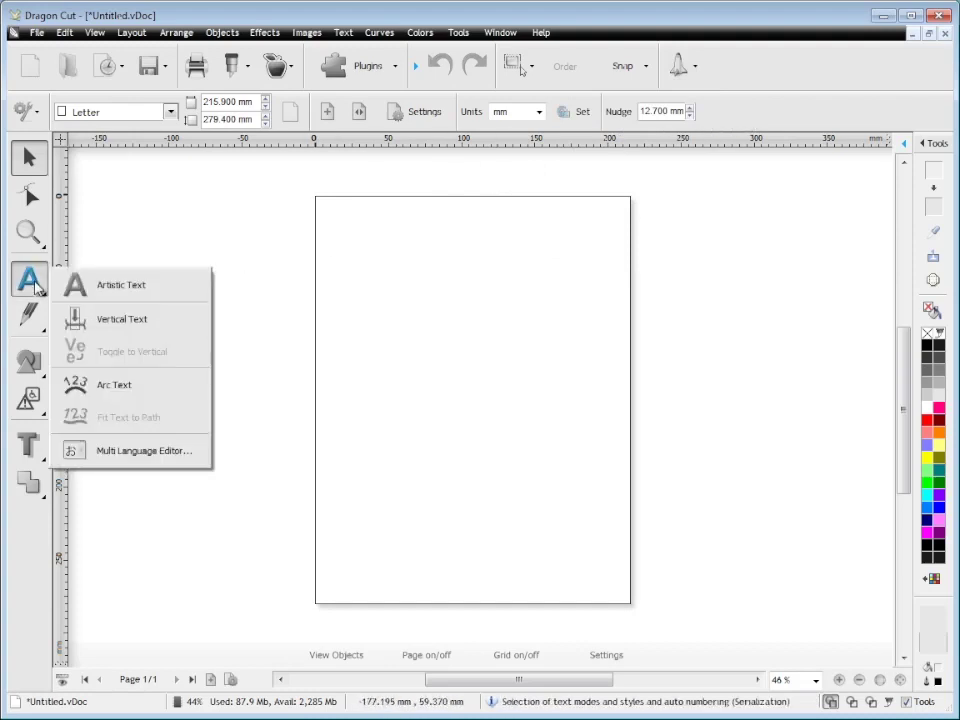
{"action": "left_click", "coordinate": [120, 287]}
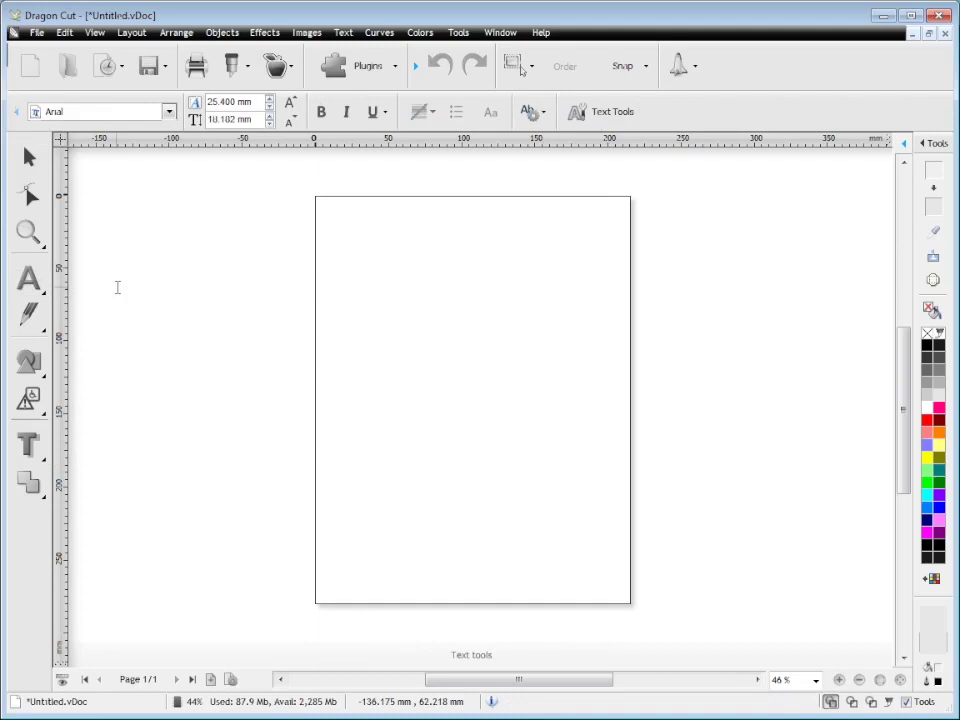
{"action": "left_click", "coordinate": [358, 259]}
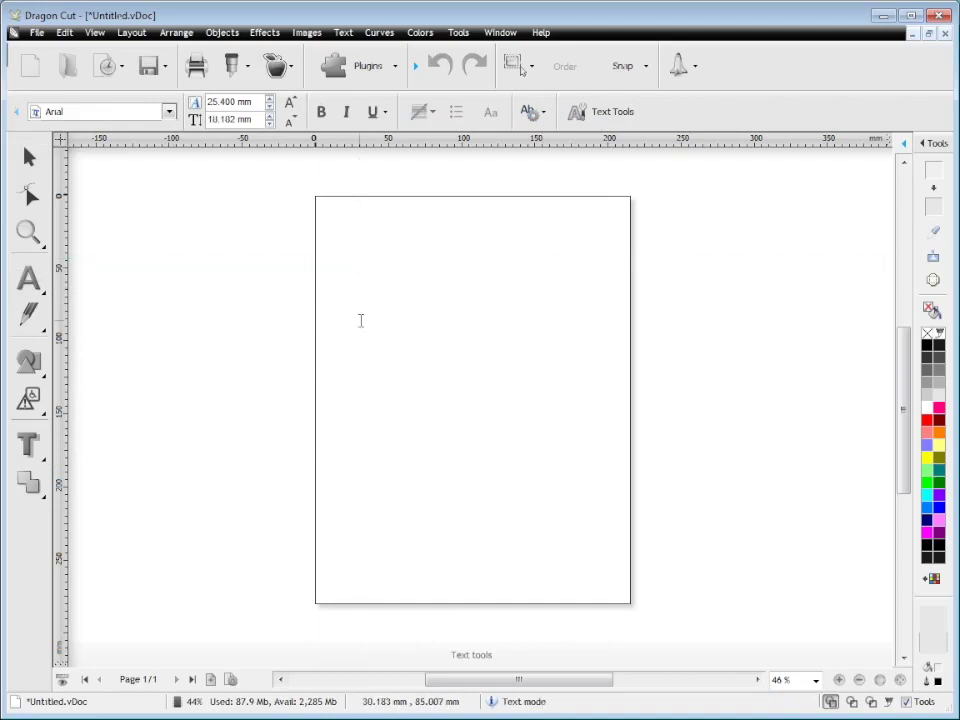
{"action": "type", "text": "The"}
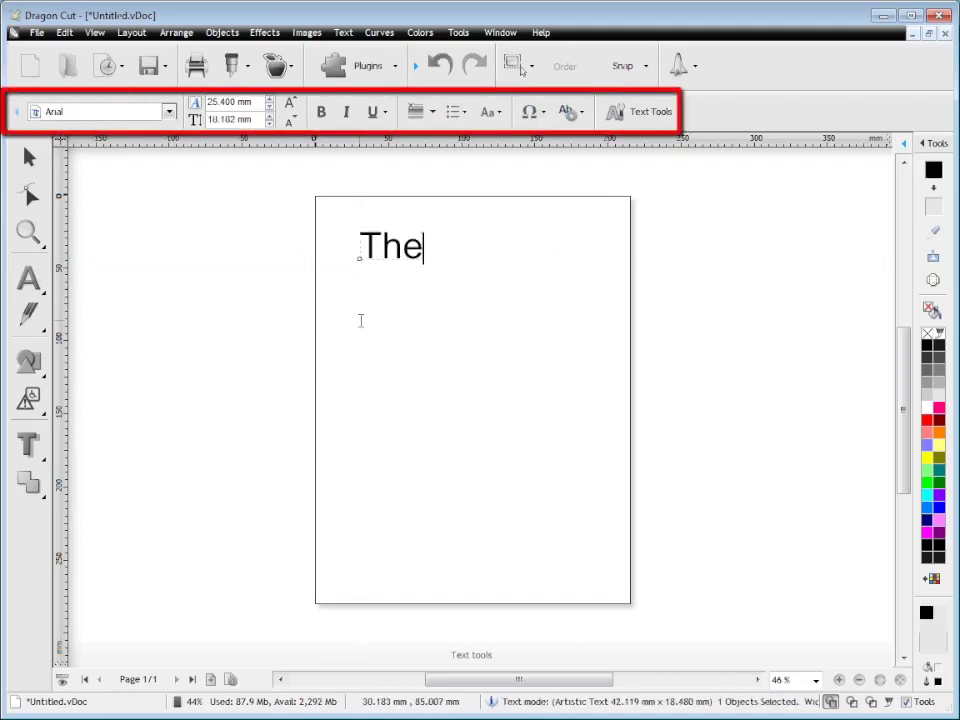
{"action": "type", "text": " quick b"}
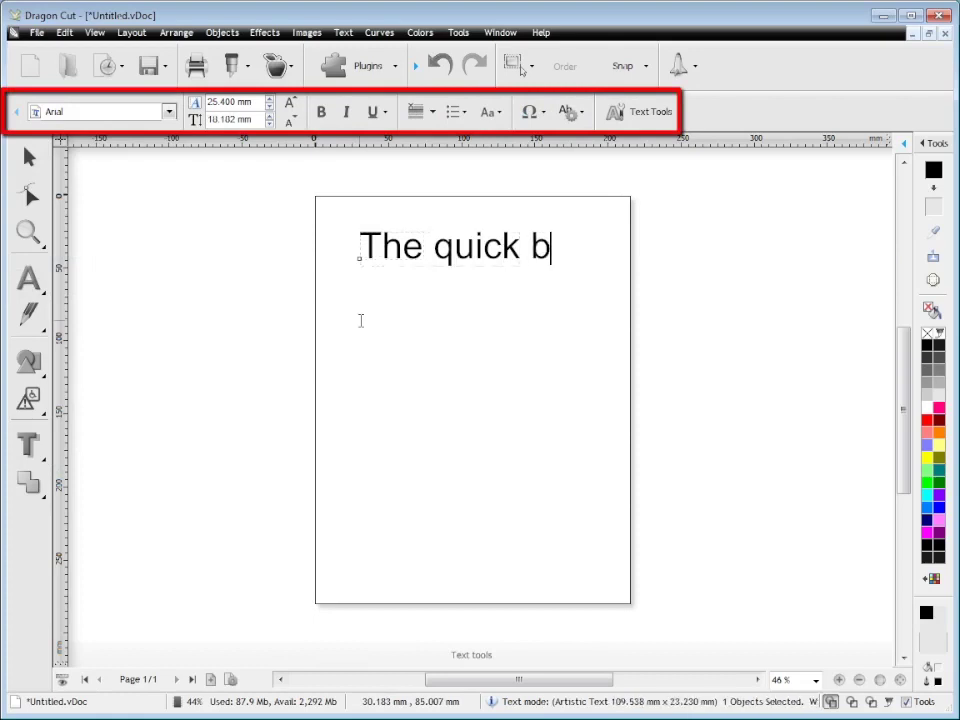
{"action": "type", "text": "rown fox"}
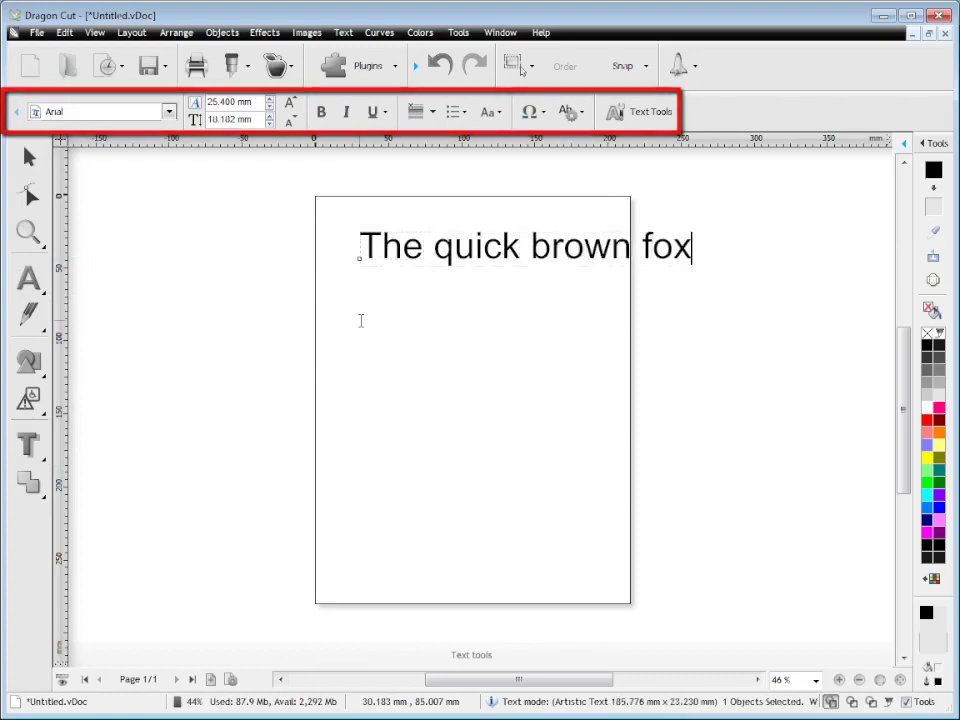
{"action": "key", "text": "Escape"}
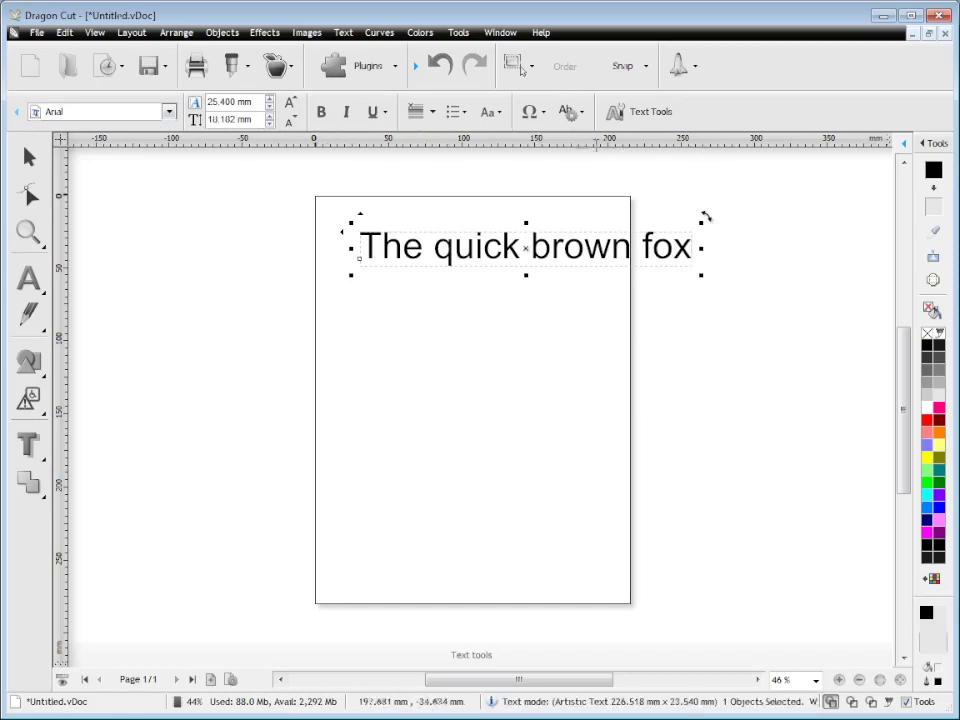
- Look at the extra text options and the full text properties panel, then close it
{"action": "left_click", "coordinate": [575, 119]}
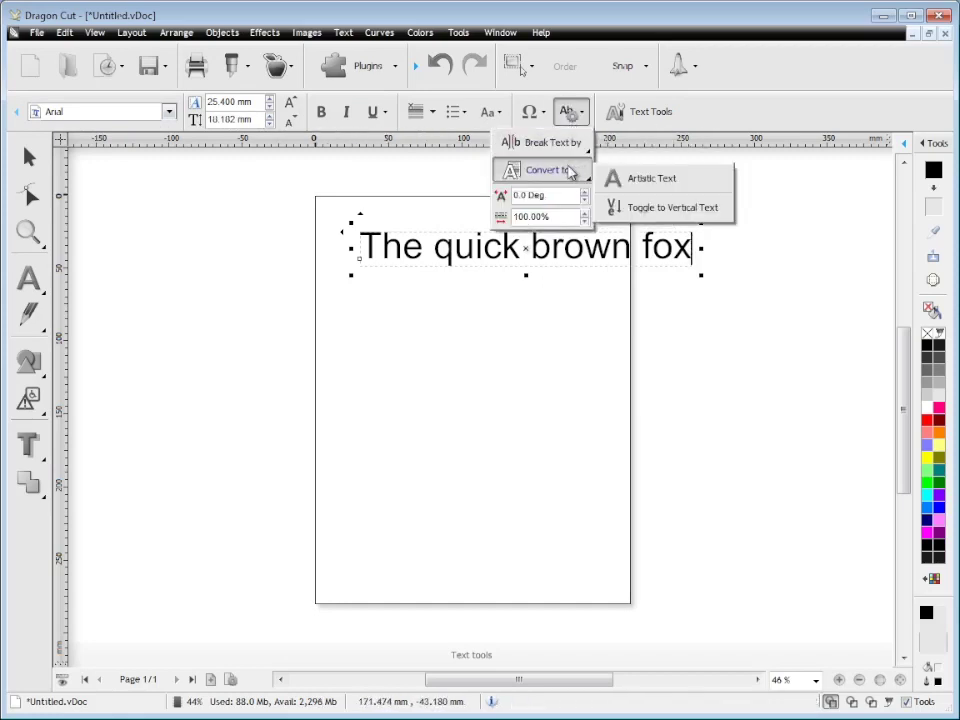
{"action": "left_click", "coordinate": [654, 120]}
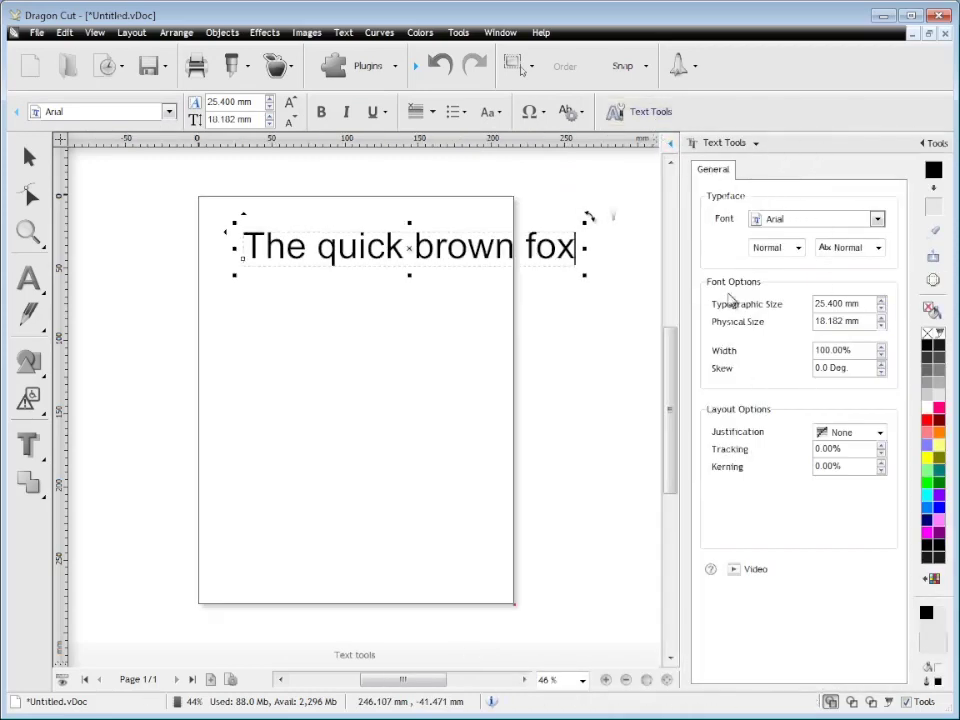
{"action": "left_click", "coordinate": [938, 143]}
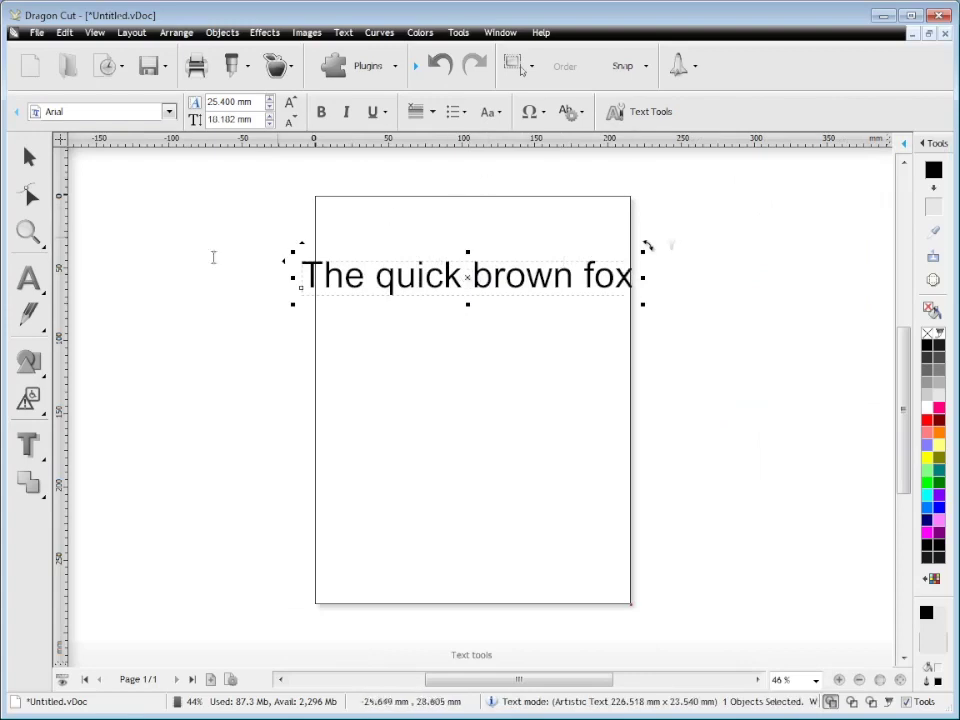
- Draw a smooth wavy curve with two crests and a trough across the page below the text
{"action": "left_click", "coordinate": [28, 313]}
{"action": "left_click", "coordinate": [146, 321]}
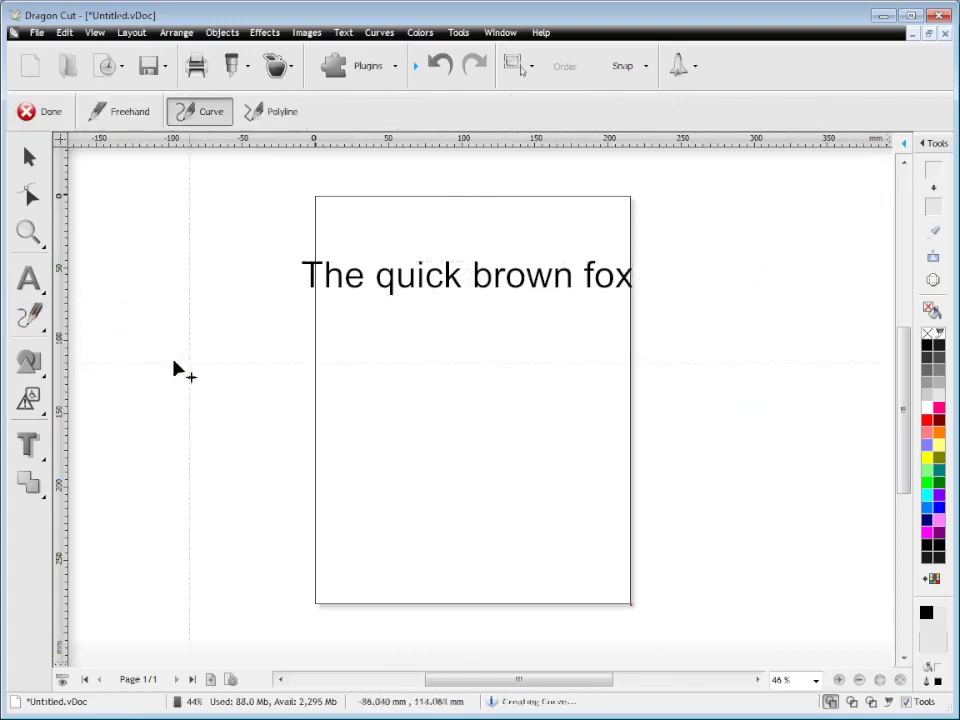
{"action": "left_click", "coordinate": [251, 358]}
{"action": "left_click", "coordinate": [362, 305]}
{"action": "left_click", "coordinate": [463, 369]}
{"action": "left_click", "coordinate": [608, 341]}
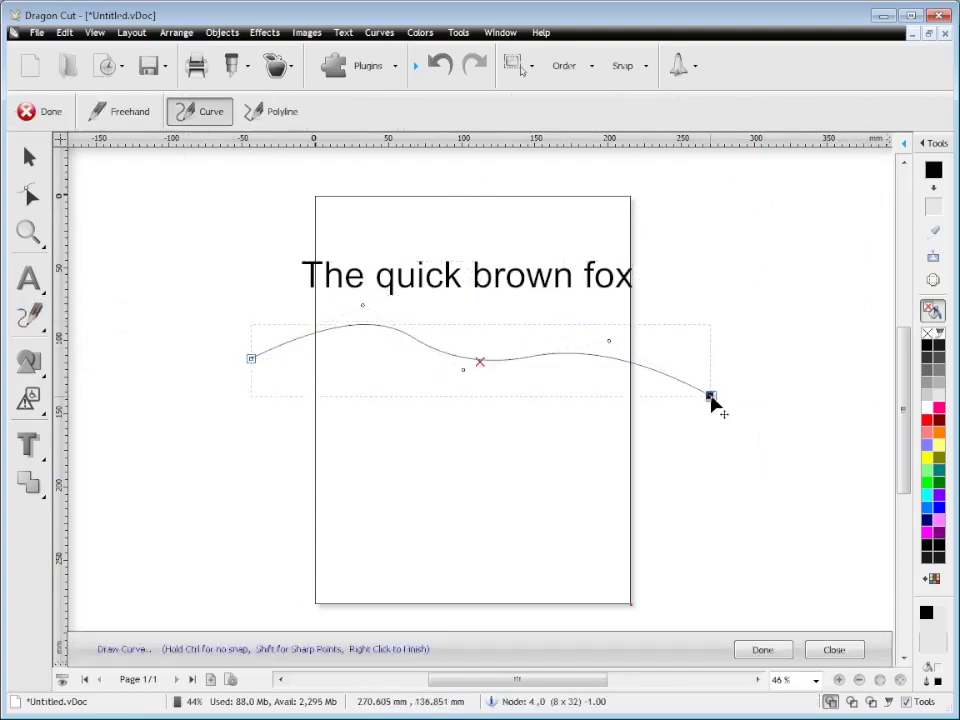
{"action": "left_click", "coordinate": [764, 650]}
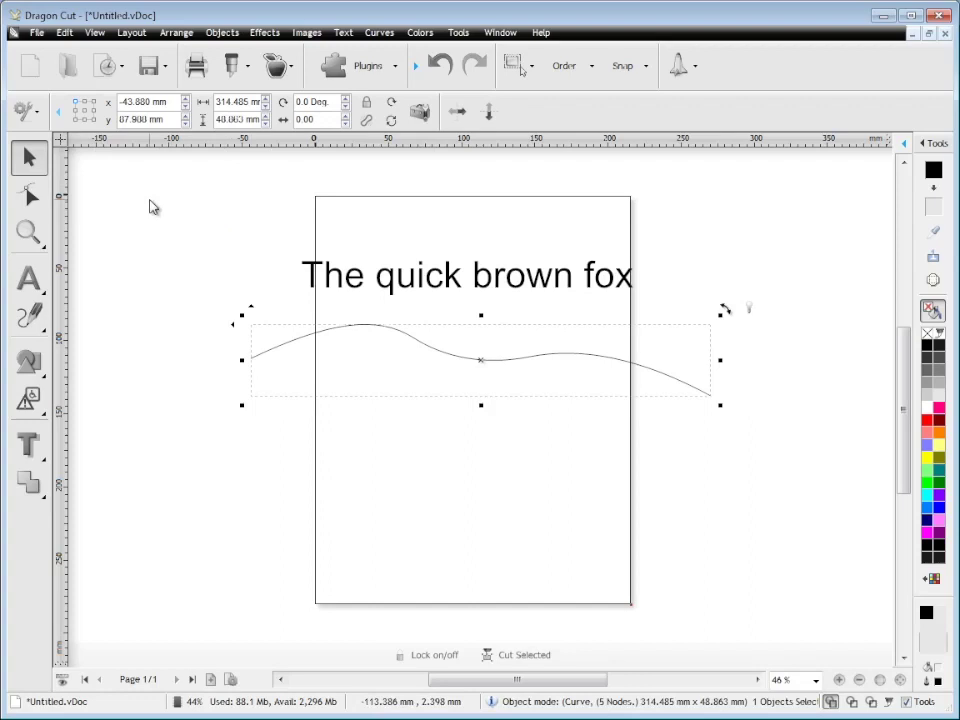
- Pull the curve's middle downward and reduce its nodes to smooth it
{"action": "left_click", "coordinate": [29, 196]}
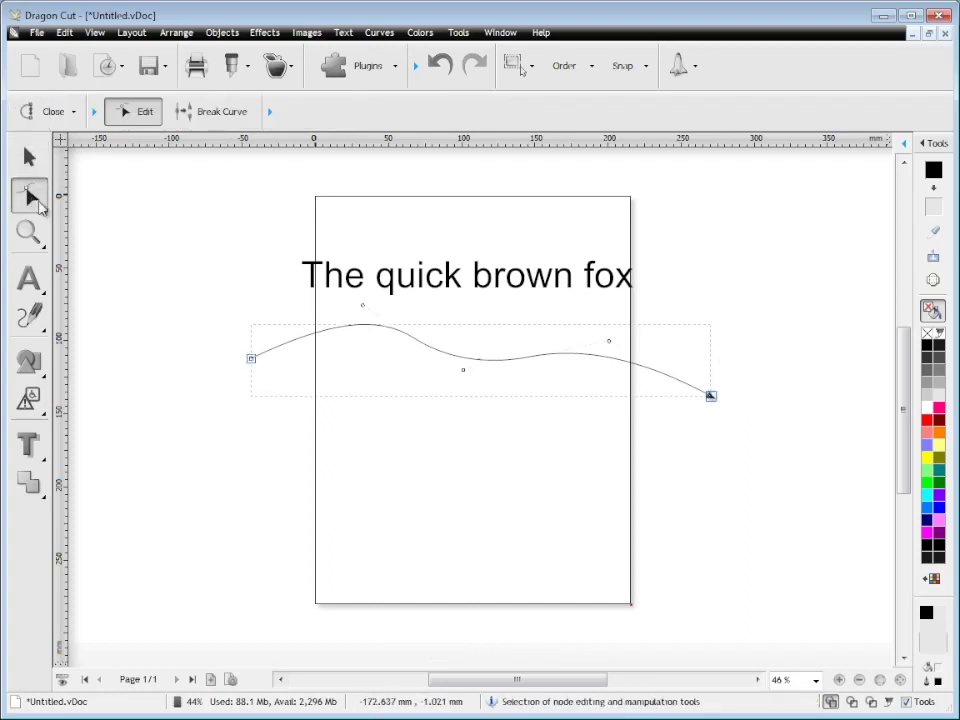
{"action": "left_click", "coordinate": [93, 111]}
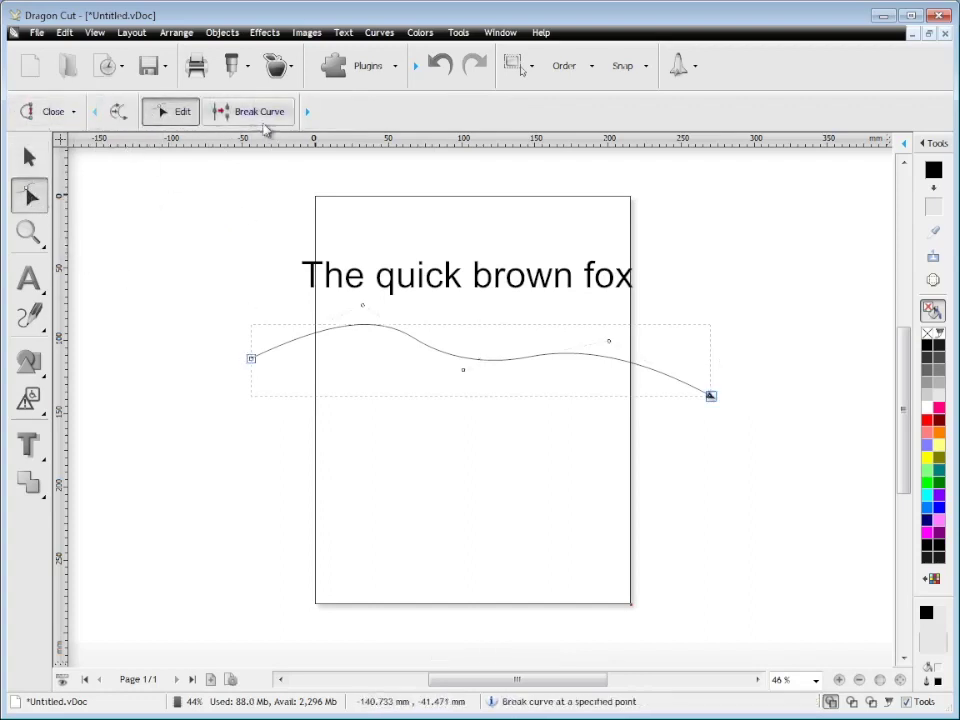
{"action": "left_click", "coordinate": [307, 111]}
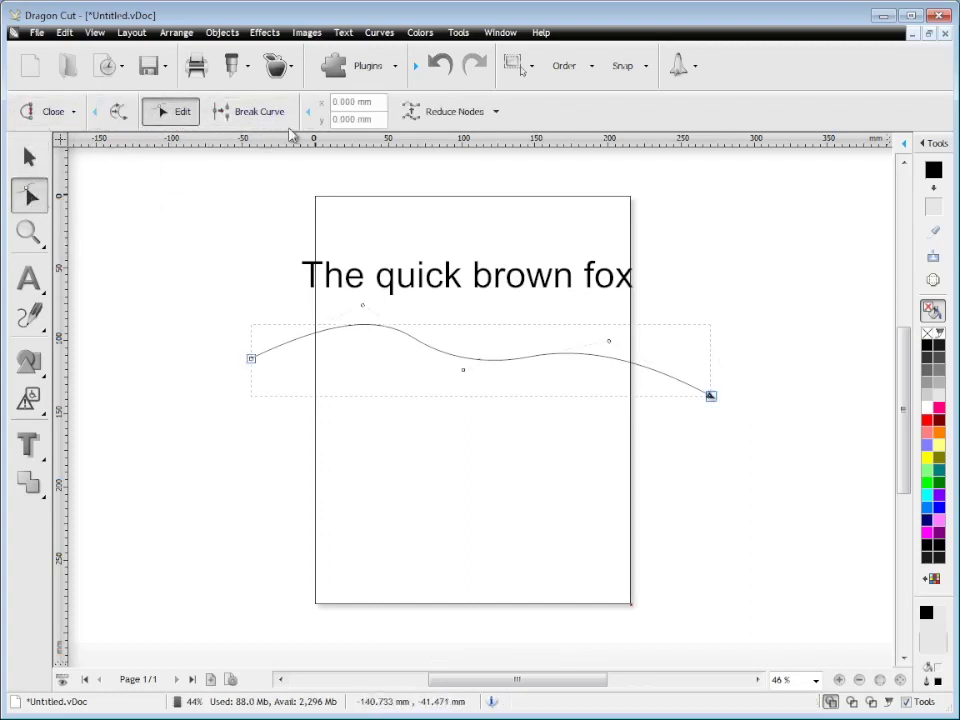
{"action": "left_click", "coordinate": [365, 312]}
{"action": "left_click_drag", "start_coordinate": [463, 370], "coordinate": [474, 393]}
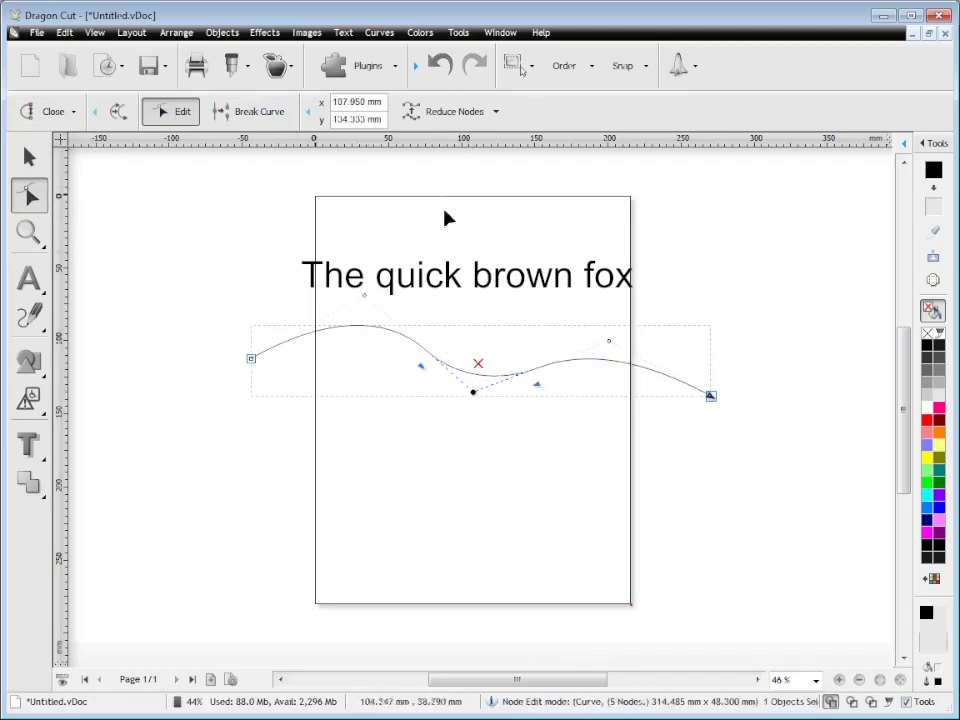
{"action": "left_click", "coordinate": [496, 114]}
{"action": "left_click", "coordinate": [479, 145]}
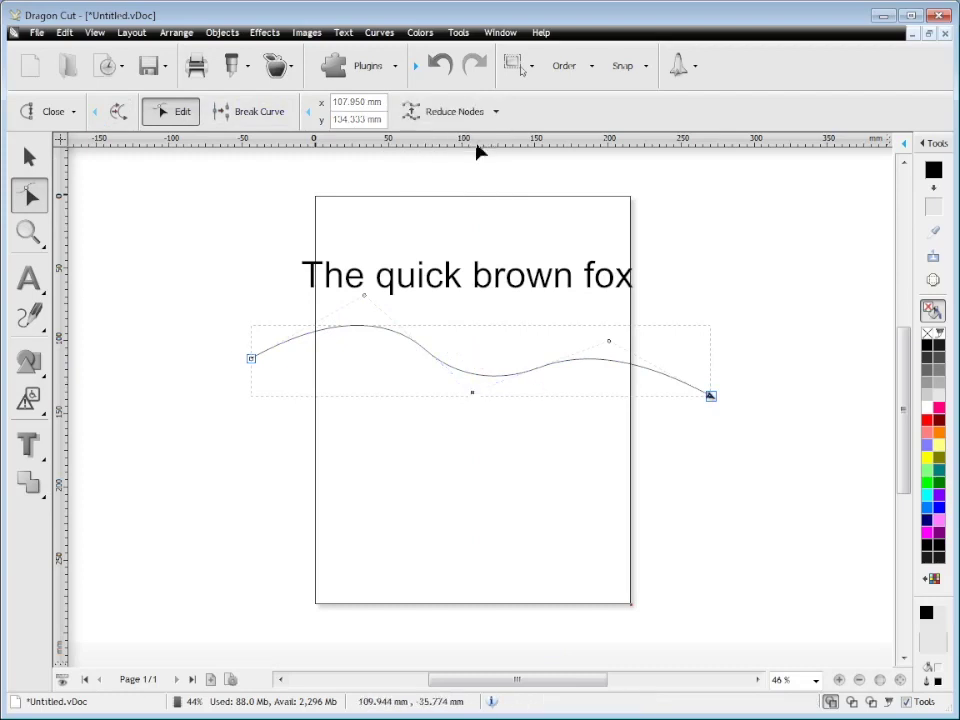
{"action": "left_click", "coordinate": [618, 333]}
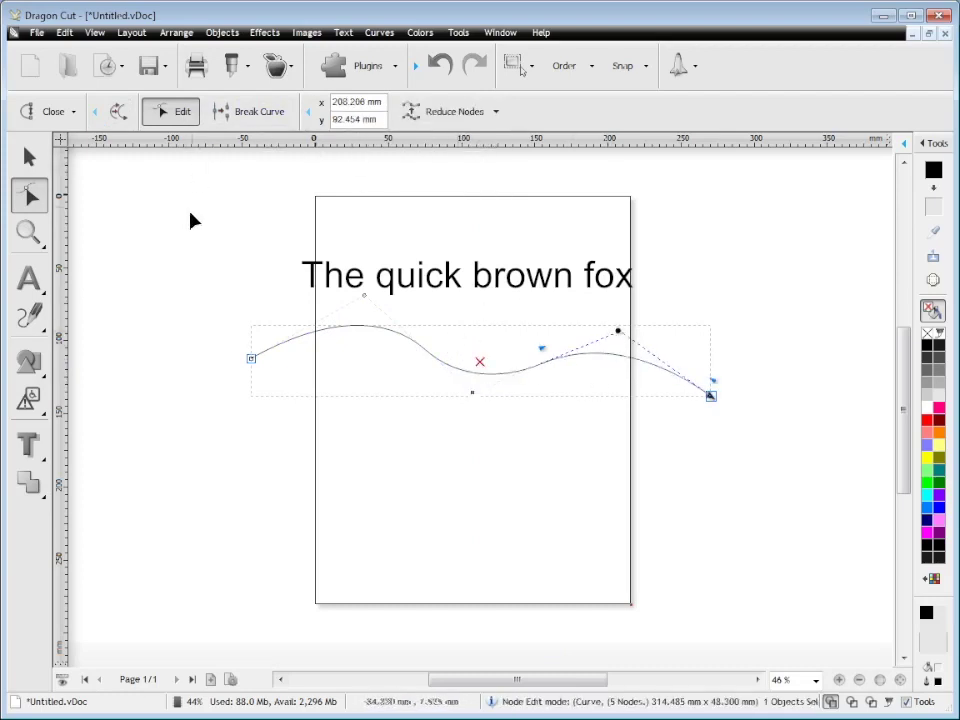
- Finish the vertical word 'hotel' and move it up toward the page
{"action": "left_click", "coordinate": [40, 285]}
{"action": "left_click", "coordinate": [118, 320]}
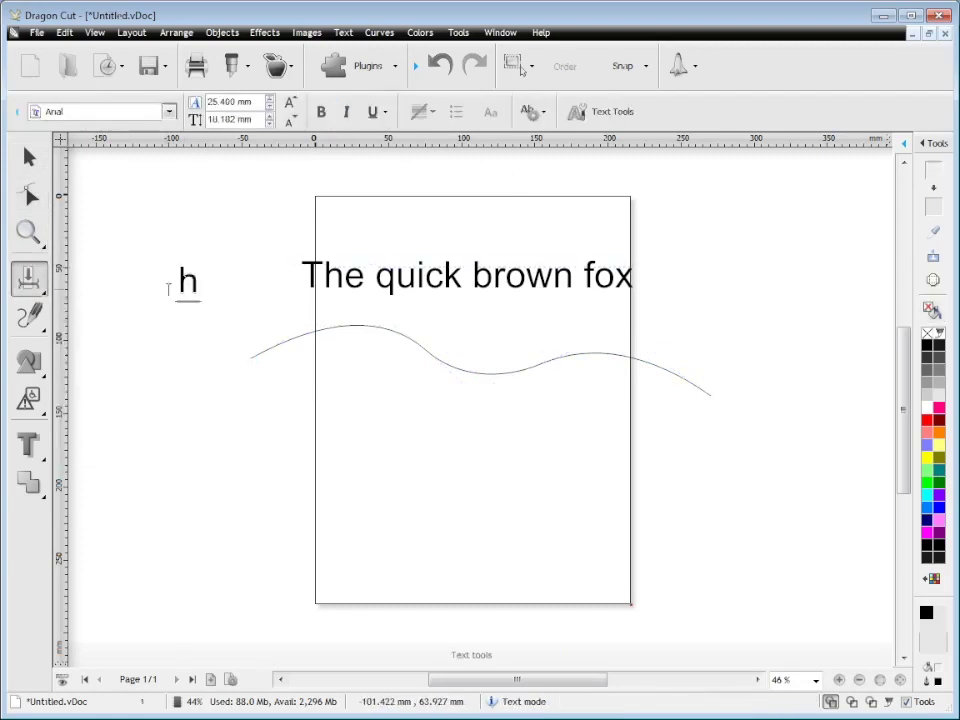
{"action": "type", "text": "otel"}
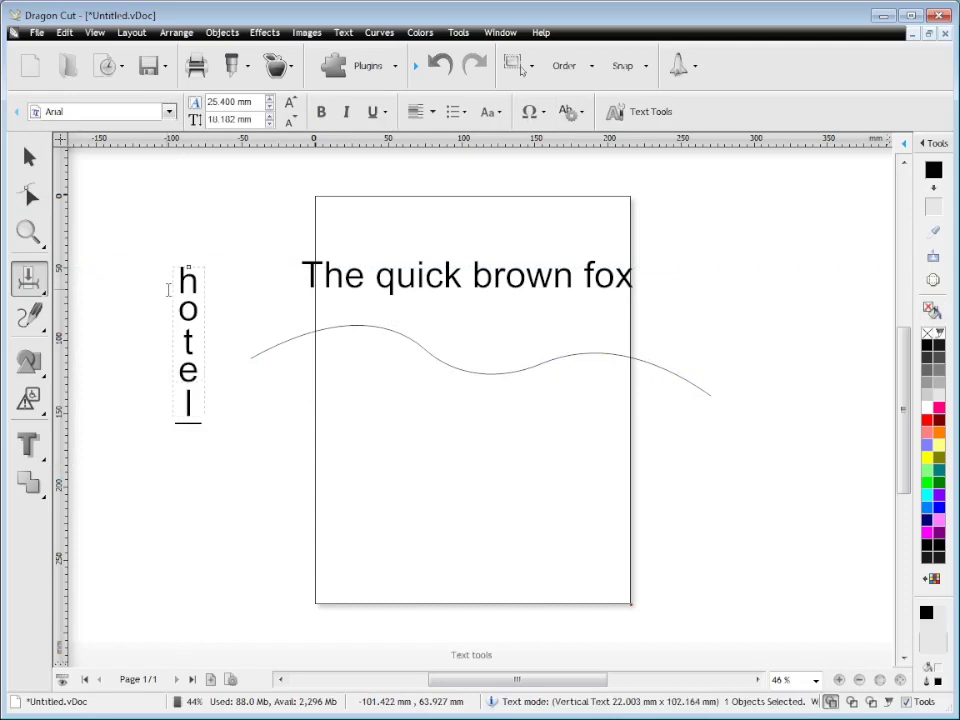
{"action": "key", "text": "Escape"}
{"action": "left_click_drag", "start_coordinate": [189, 340], "coordinate": [241, 281]}
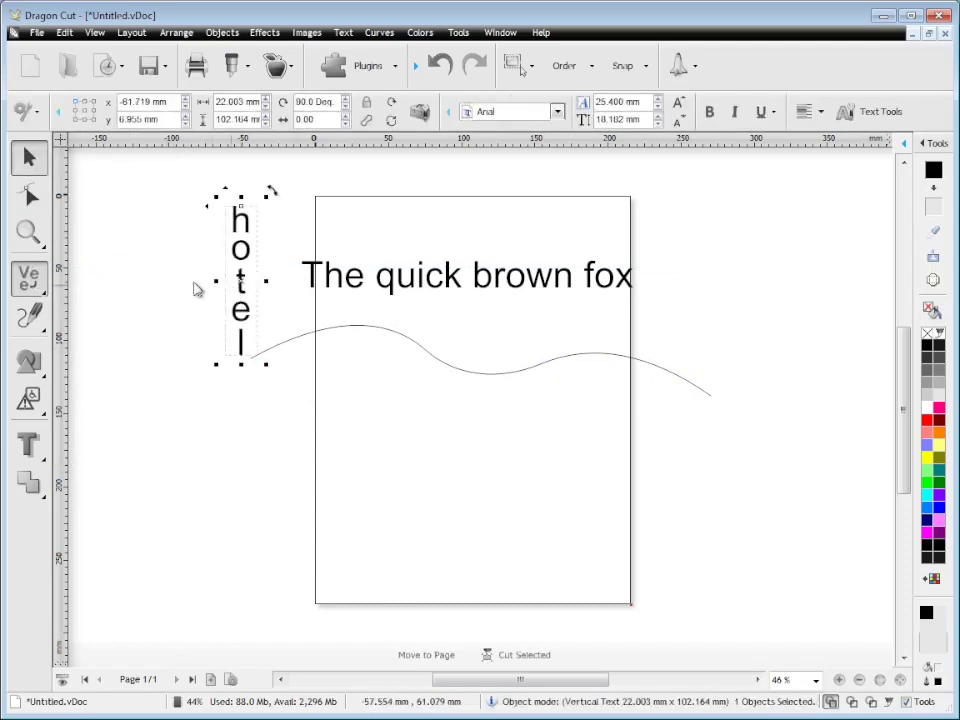
- Write 'text on an arc' along an arc and move it to the upper right, off the page
{"action": "left_click", "coordinate": [28, 277]}
{"action": "left_click", "coordinate": [130, 388]}
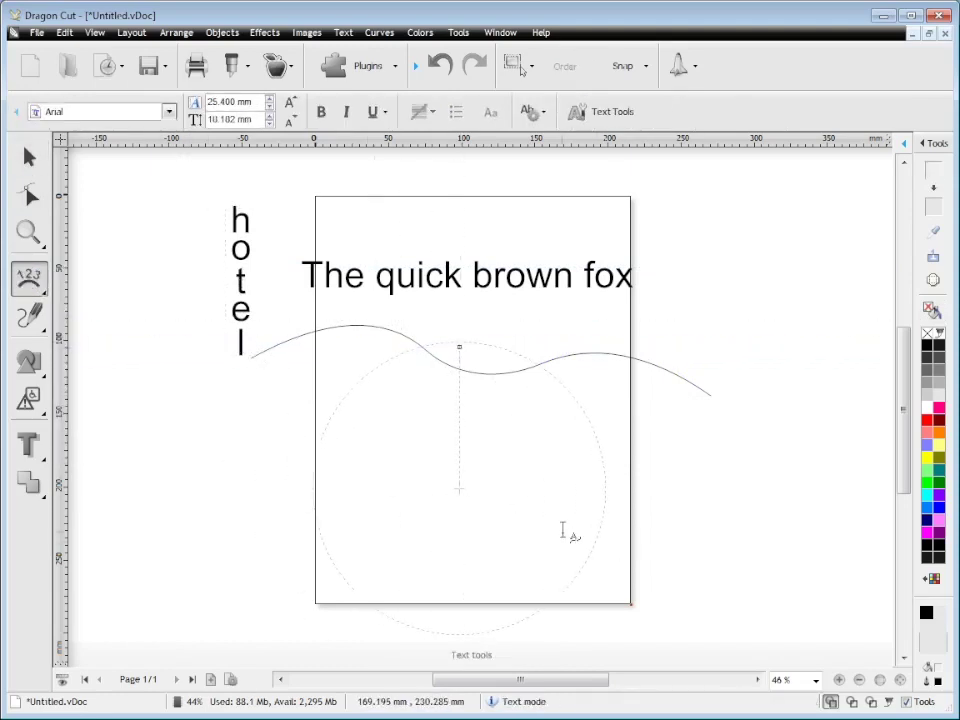
{"action": "type", "text": "text on an "}
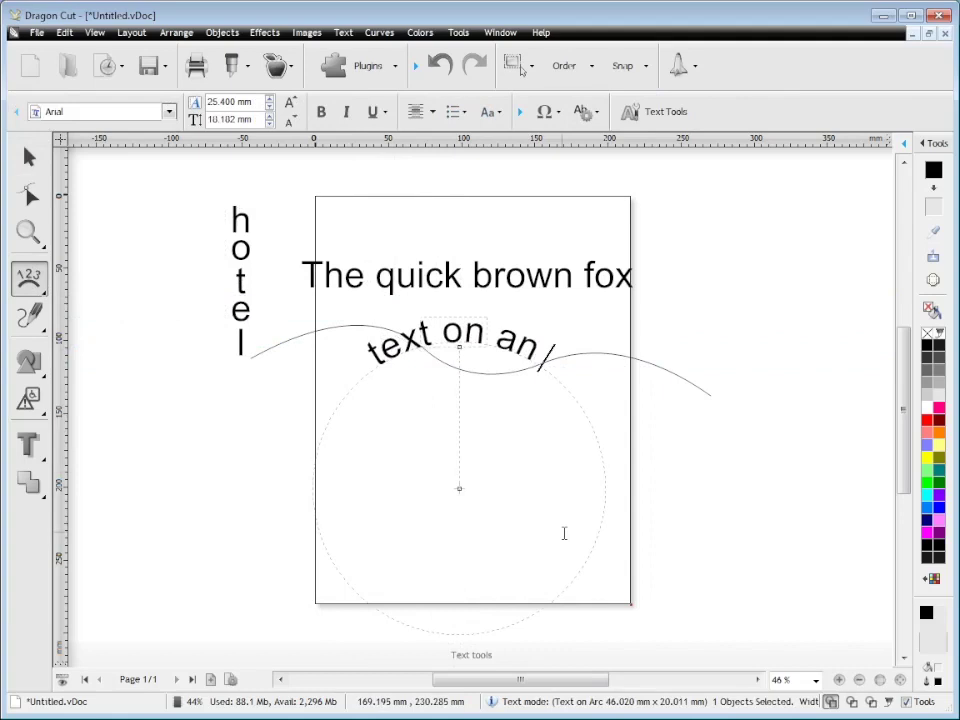
{"action": "type", "text": "arc"}
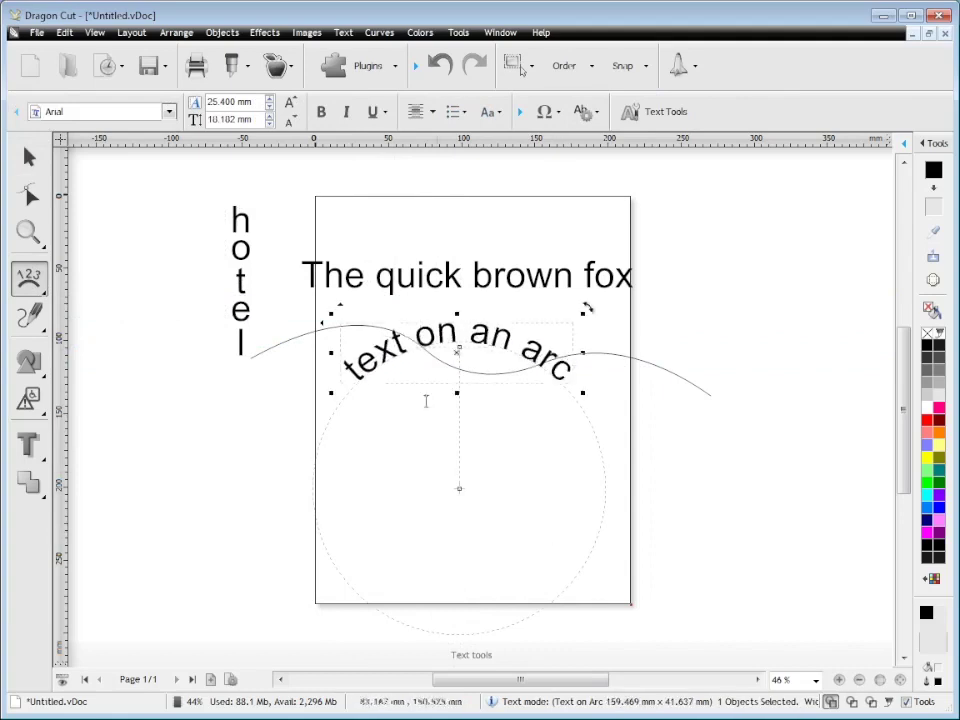
{"action": "left_click", "coordinate": [28, 157]}
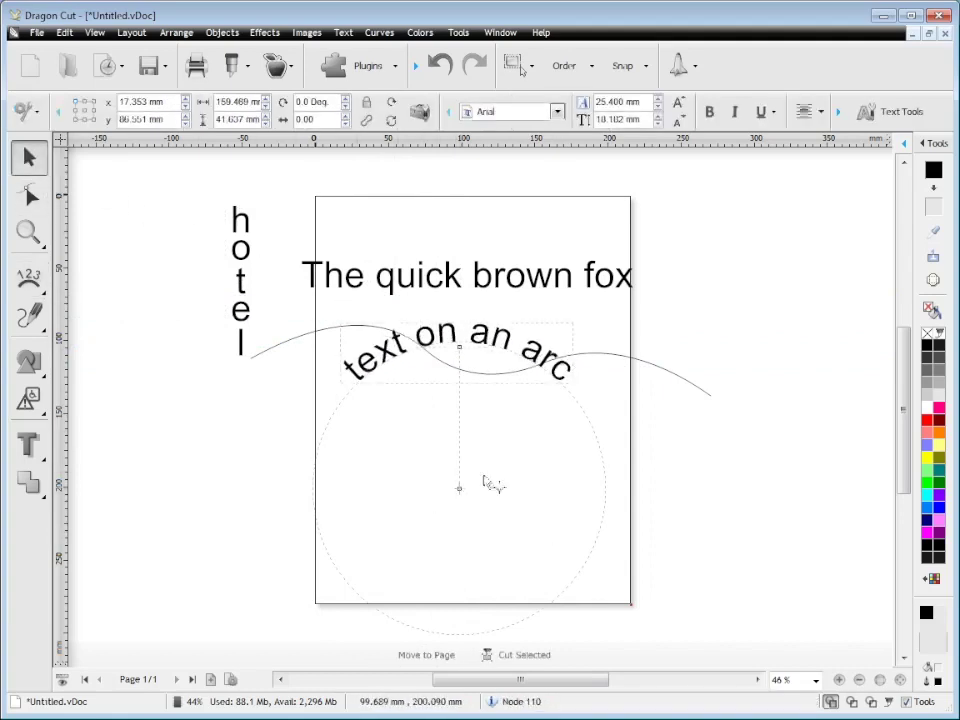
{"action": "left_click_drag", "start_coordinate": [483, 483], "coordinate": [753, 368]}
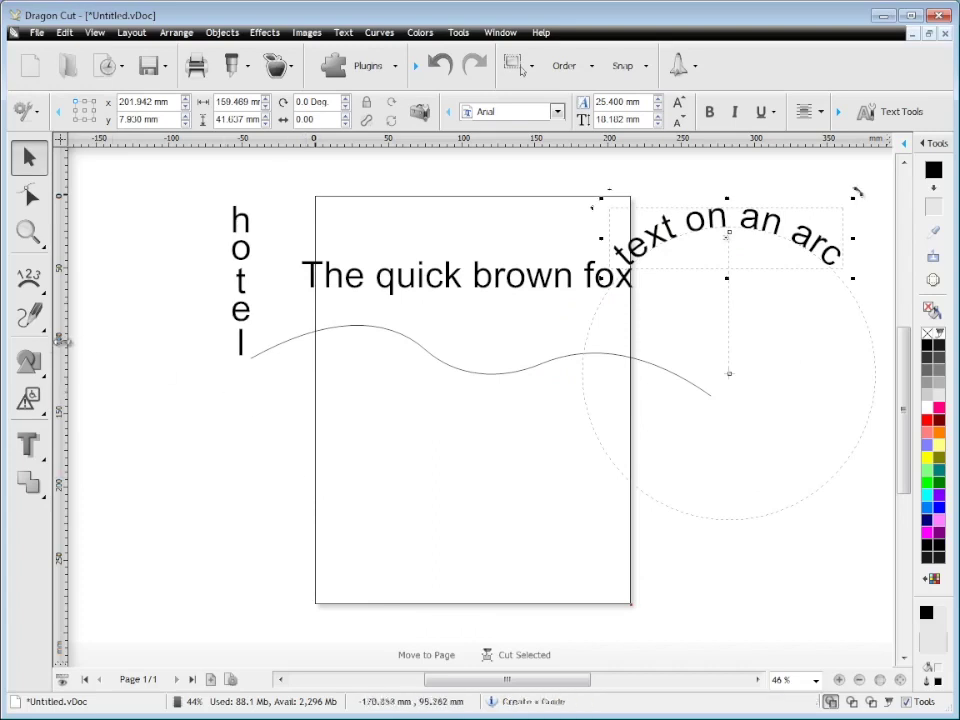
- Draw a rectangle, round its corners, make it a thick hollow outline and shift it up-left
{"action": "left_click", "coordinate": [40, 364]}
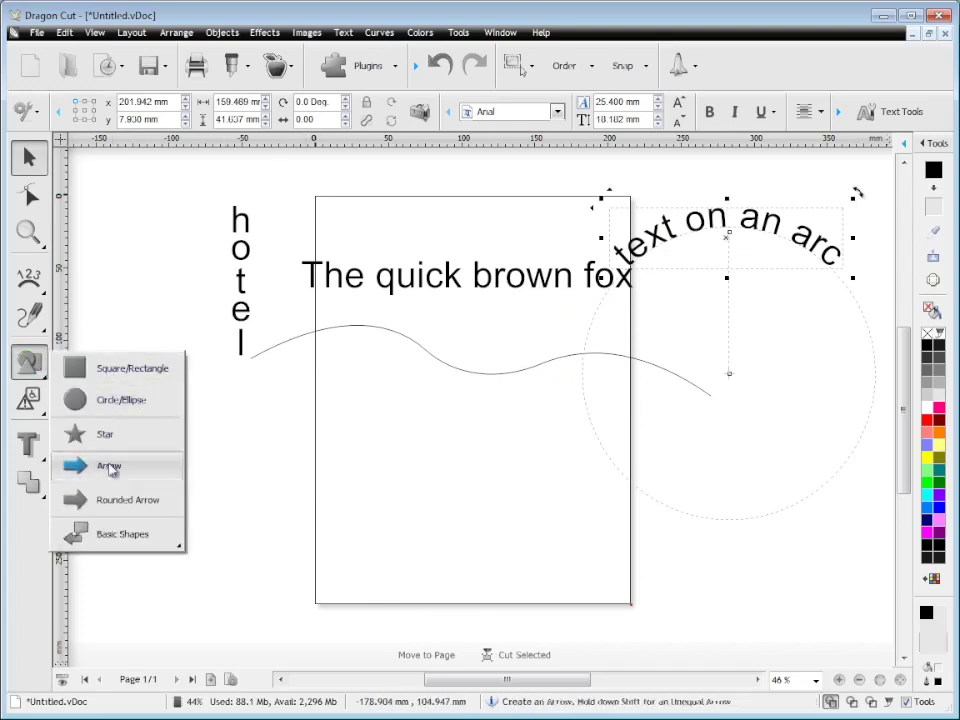
{"action": "mouse_move", "coordinate": [119, 538]}
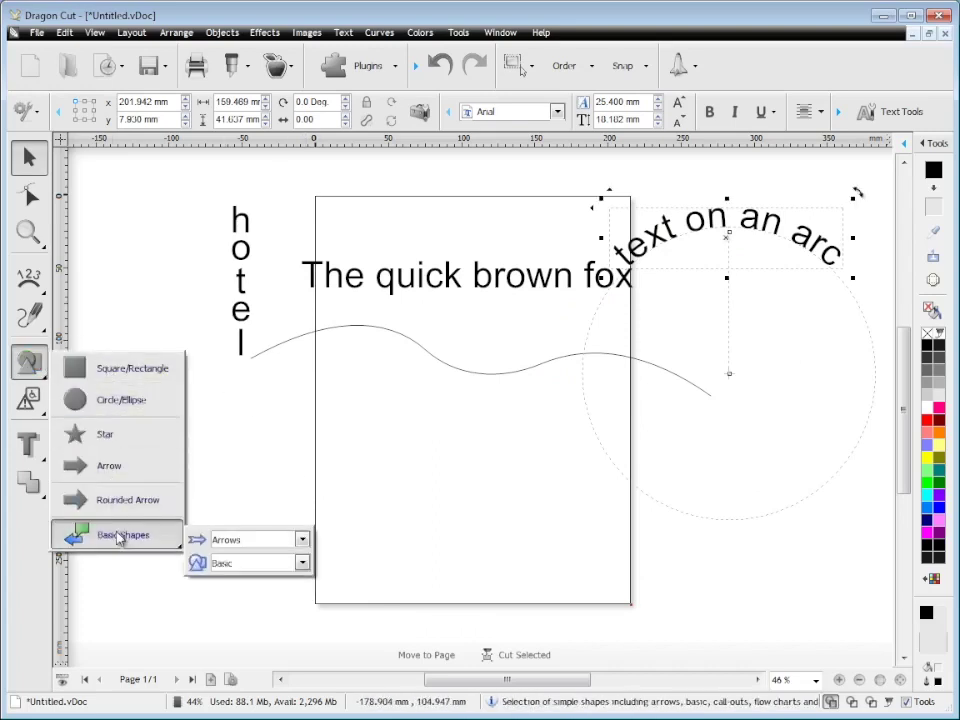
{"action": "left_click", "coordinate": [150, 368]}
{"action": "mouse_move", "coordinate": [370, 392]}
{"action": "left_mouse_down"}
{"action": "mouse_move", "coordinate": [408, 485]}
{"action": "mouse_move", "coordinate": [560, 535]}
{"action": "left_mouse_up"}
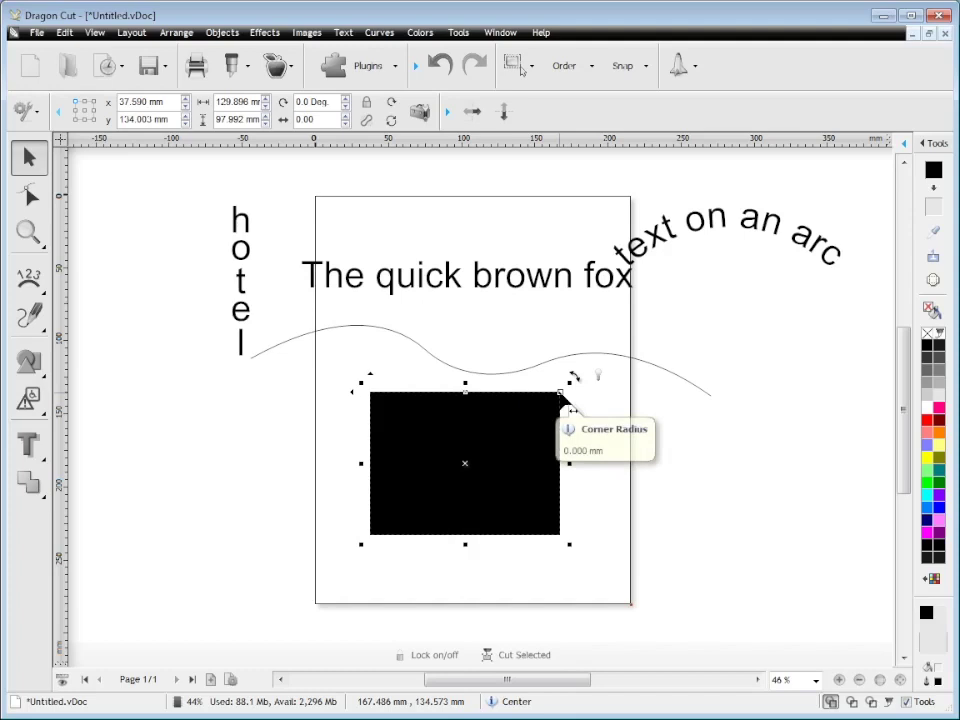
{"action": "left_click_drag", "start_coordinate": [556, 396], "coordinate": [553, 422]}
{"action": "left_click_drag", "start_coordinate": [471, 401], "coordinate": [467, 409]}
{"action": "left_click_drag", "start_coordinate": [466, 463], "coordinate": [437, 454]}
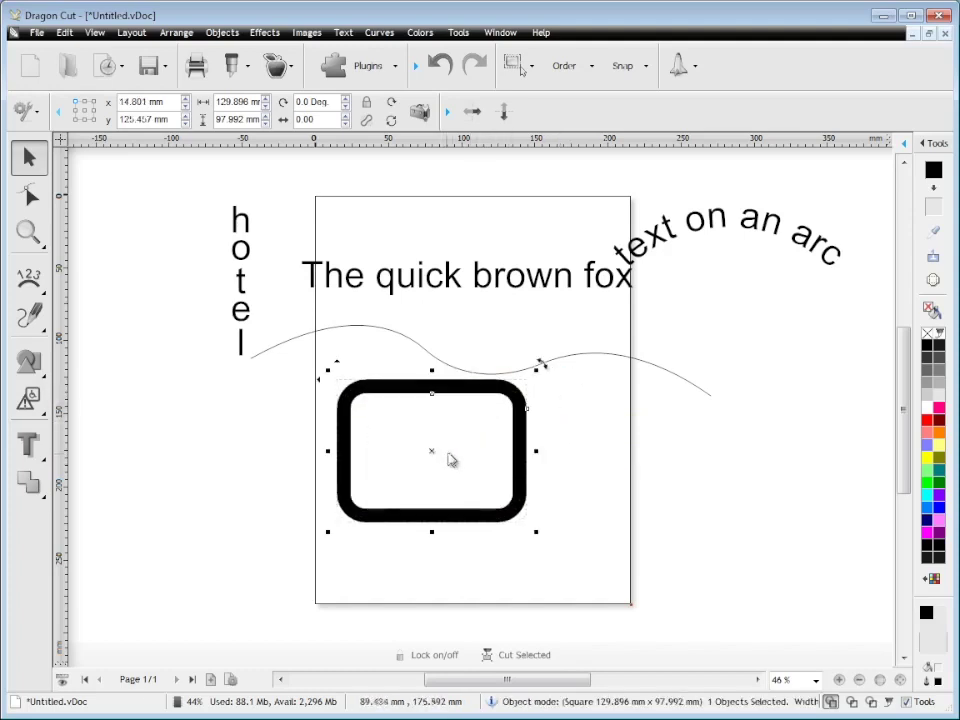
- Add a long thin black arrow, 165.219 × 63.809 mm, to the right of the rectangle
{"action": "left_click", "coordinate": [29, 362]}
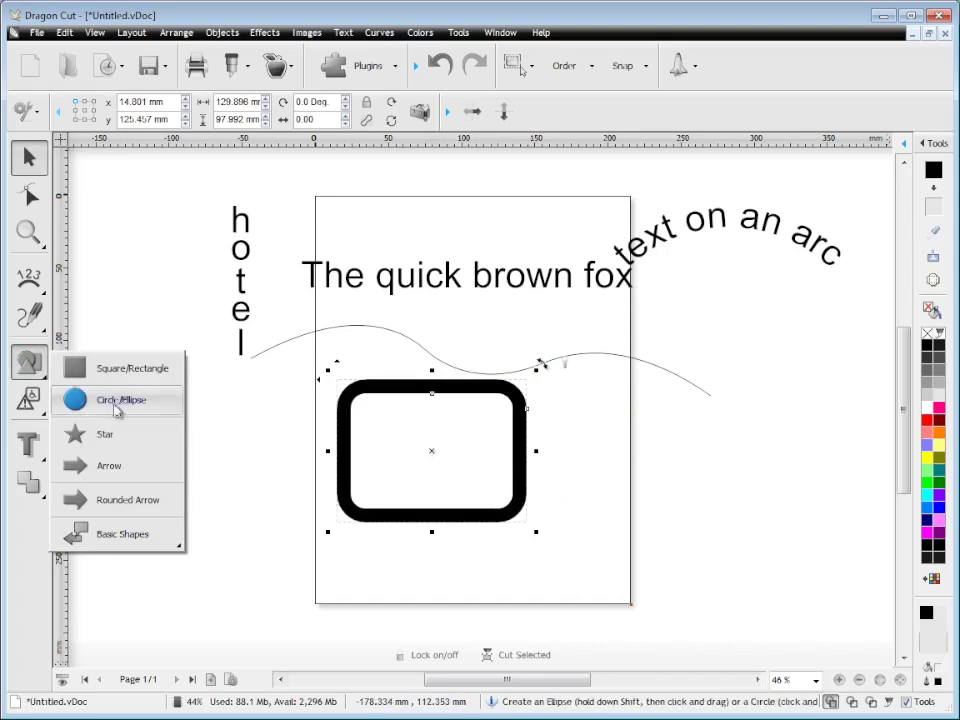
{"action": "left_click", "coordinate": [105, 466]}
{"action": "left_click_drag", "start_coordinate": [587, 428], "coordinate": [776, 519]}
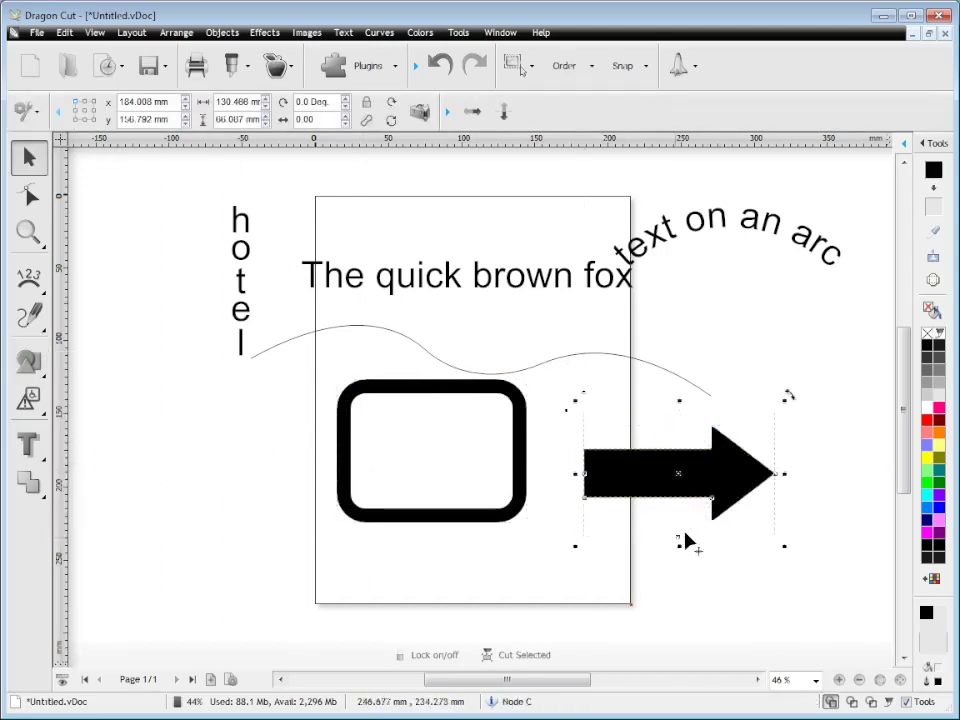
{"action": "left_click_drag", "start_coordinate": [775, 472], "coordinate": [826, 478]}
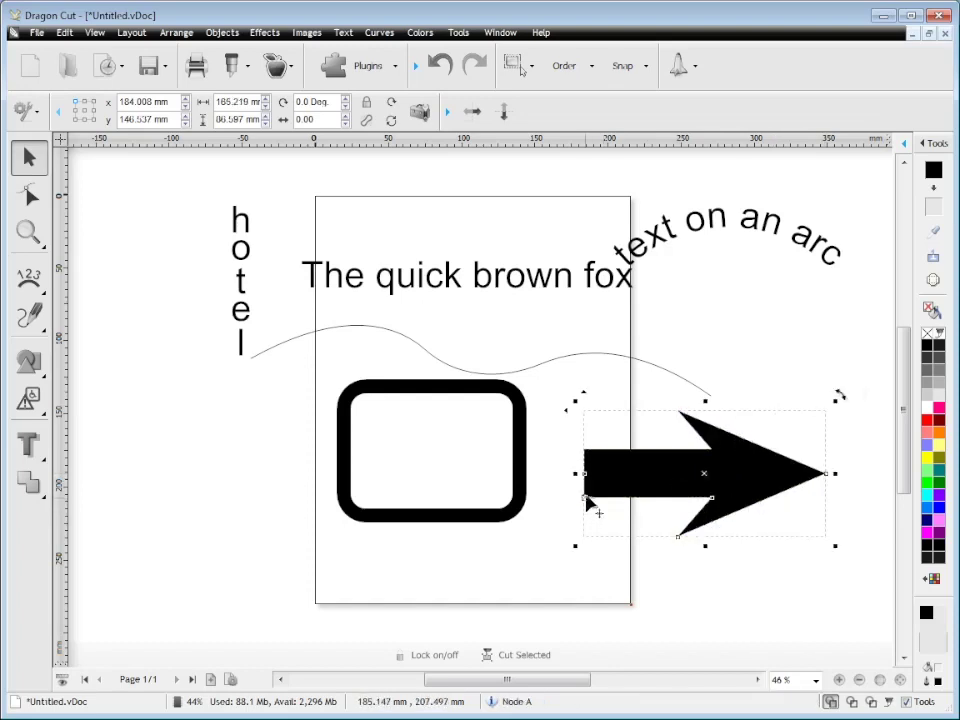
{"action": "left_click_drag", "start_coordinate": [589, 510], "coordinate": [683, 487]}
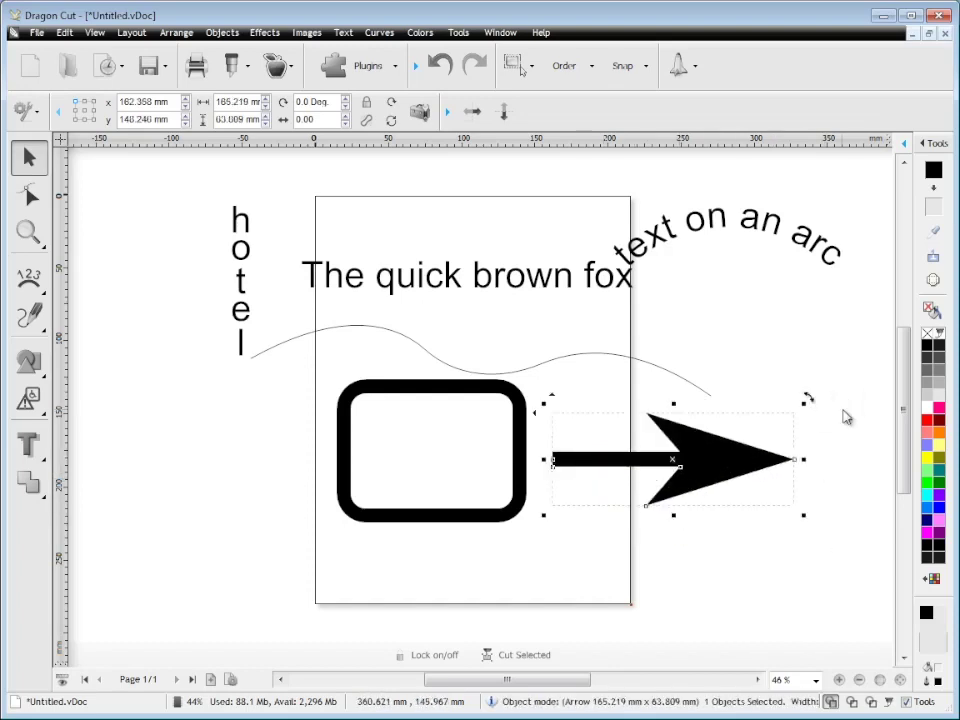
- Insert the Signs general umbrella clipart at 111.498 × 111.665 mm, left of the page below 'hotel'
{"action": "left_click", "coordinate": [29, 399]}
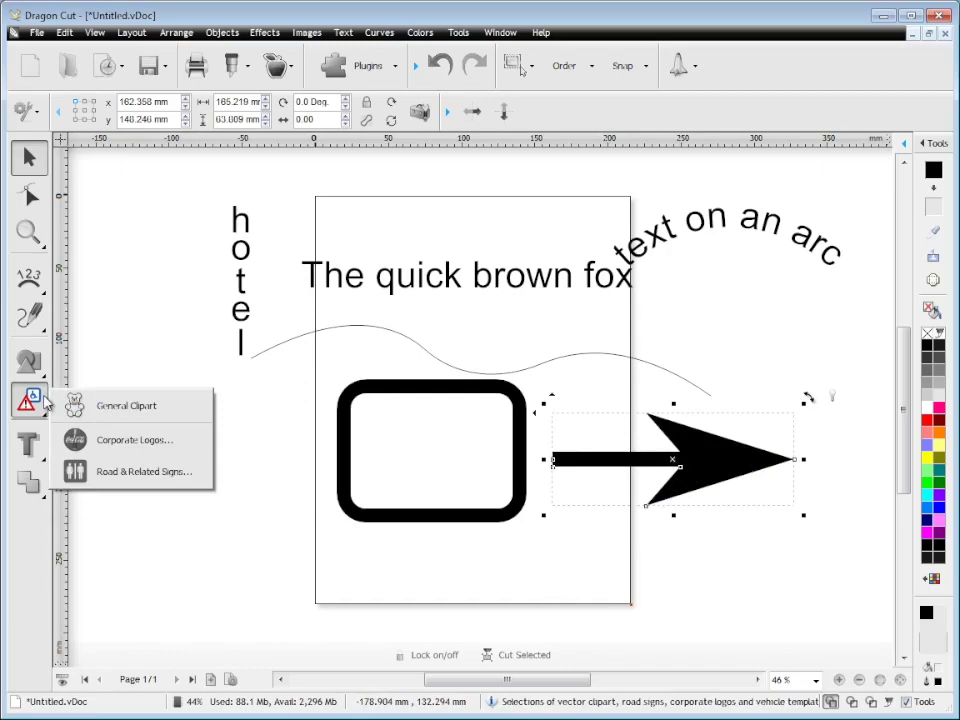
{"action": "left_click", "coordinate": [122, 400]}
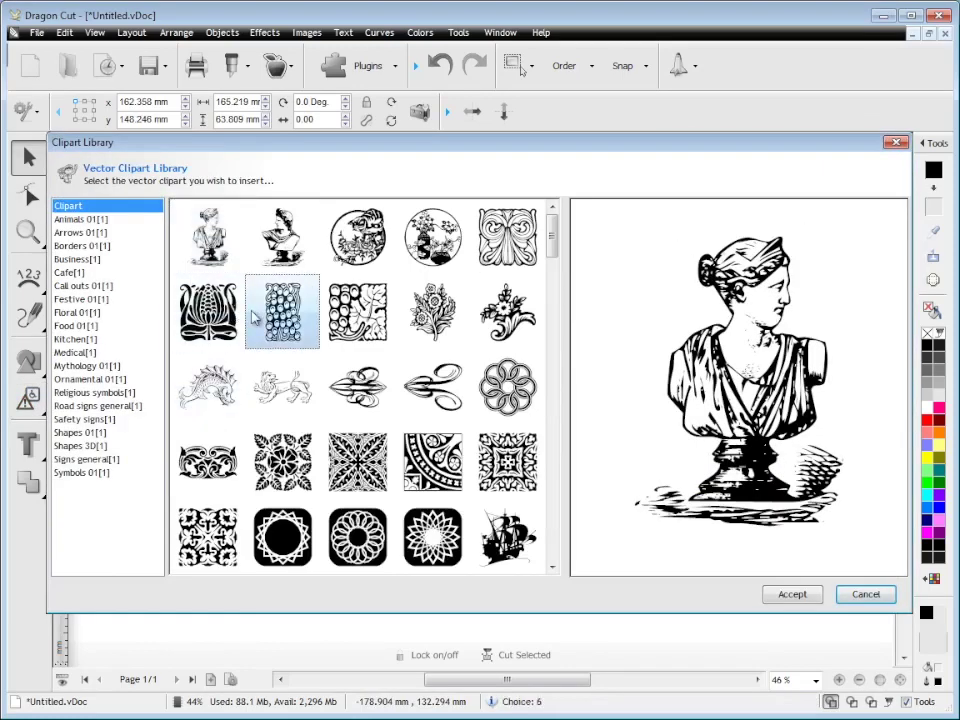
{"action": "left_click", "coordinate": [283, 312]}
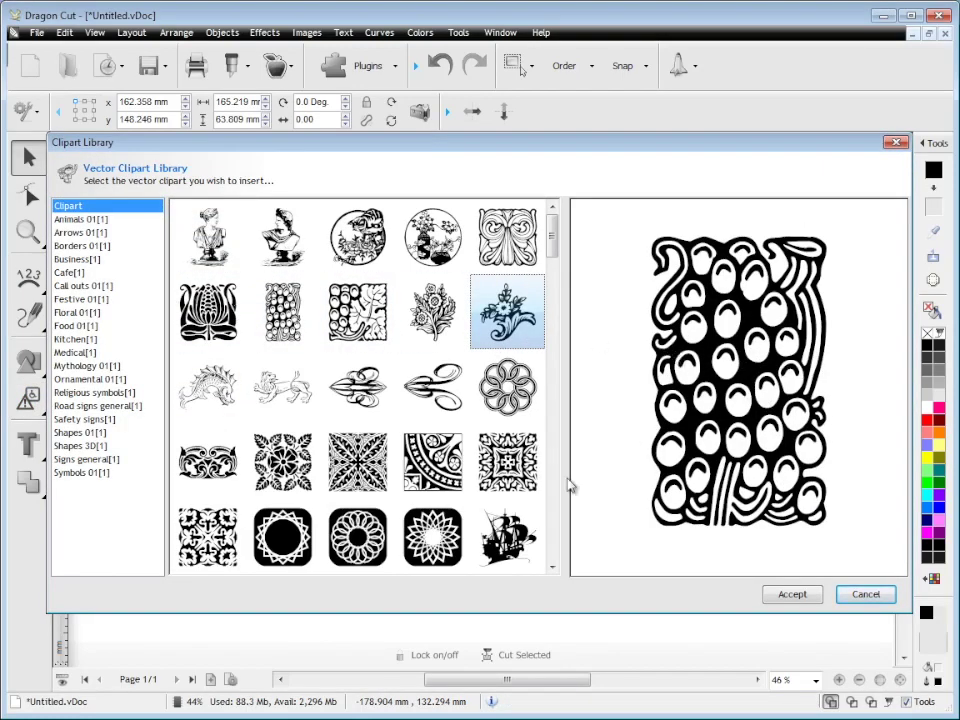
{"action": "left_click", "coordinate": [65, 274]}
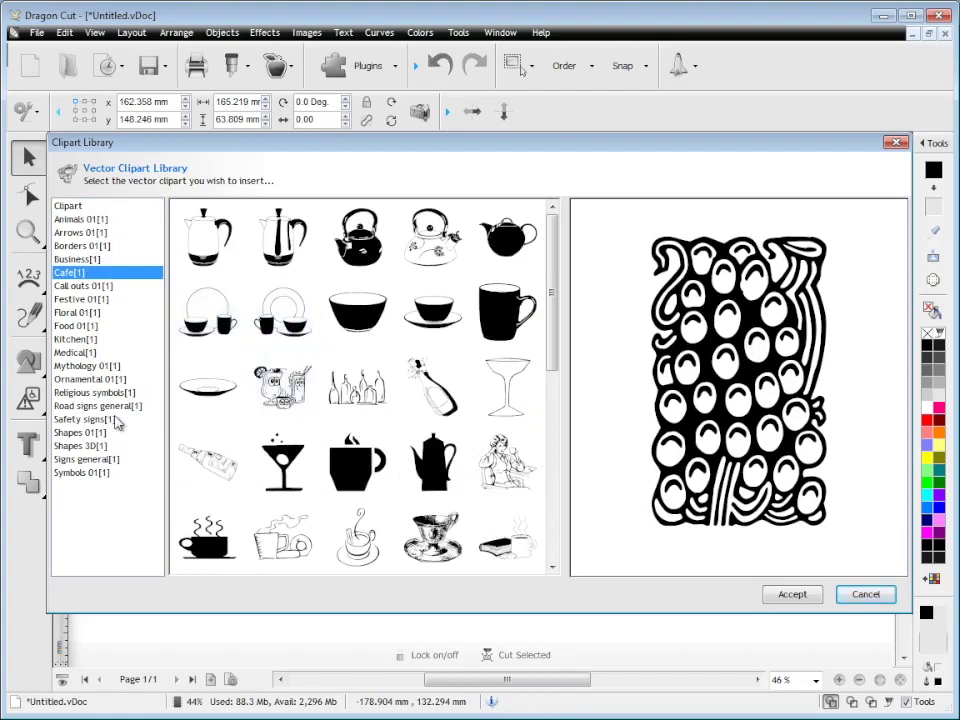
{"action": "left_click", "coordinate": [88, 460]}
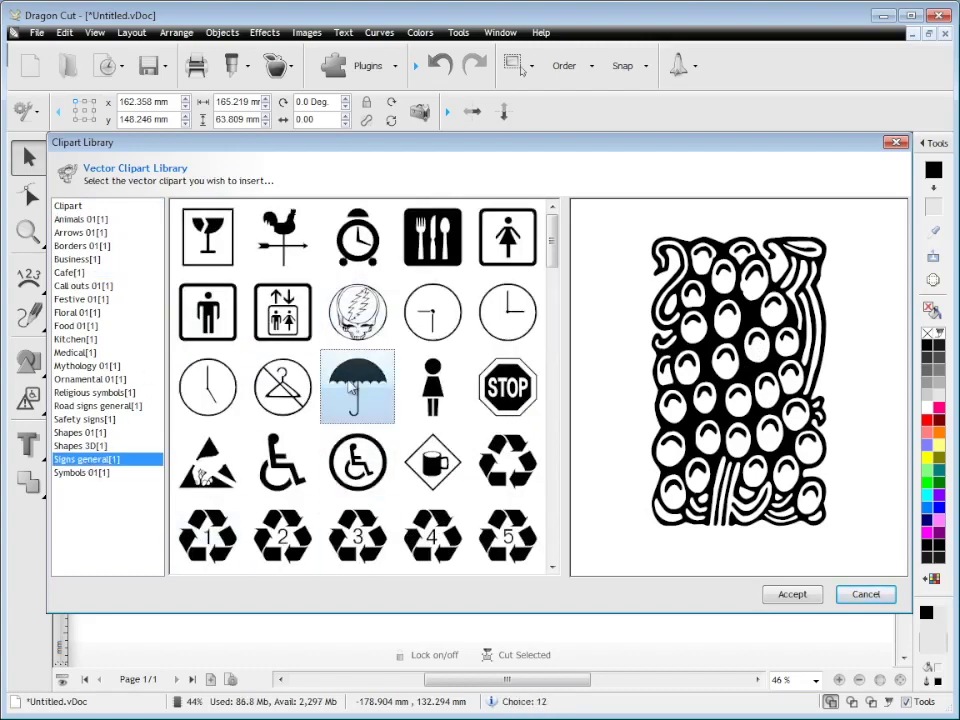
{"action": "left_click", "coordinate": [357, 386]}
{"action": "left_click", "coordinate": [772, 594]}
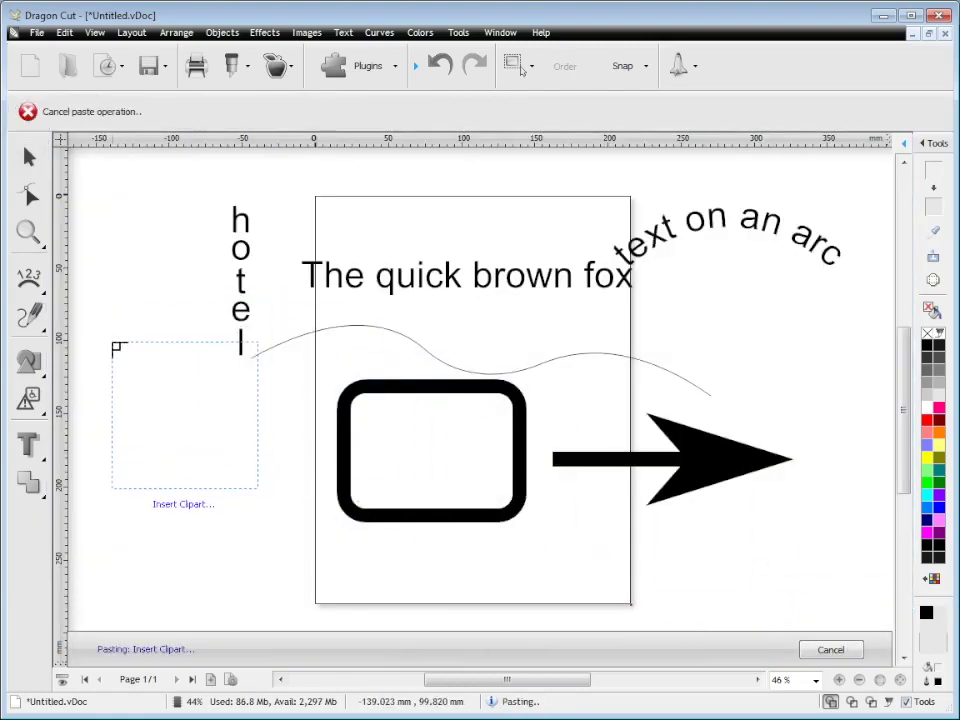
{"action": "left_click_drag", "start_coordinate": [118, 343], "coordinate": [261, 510]}
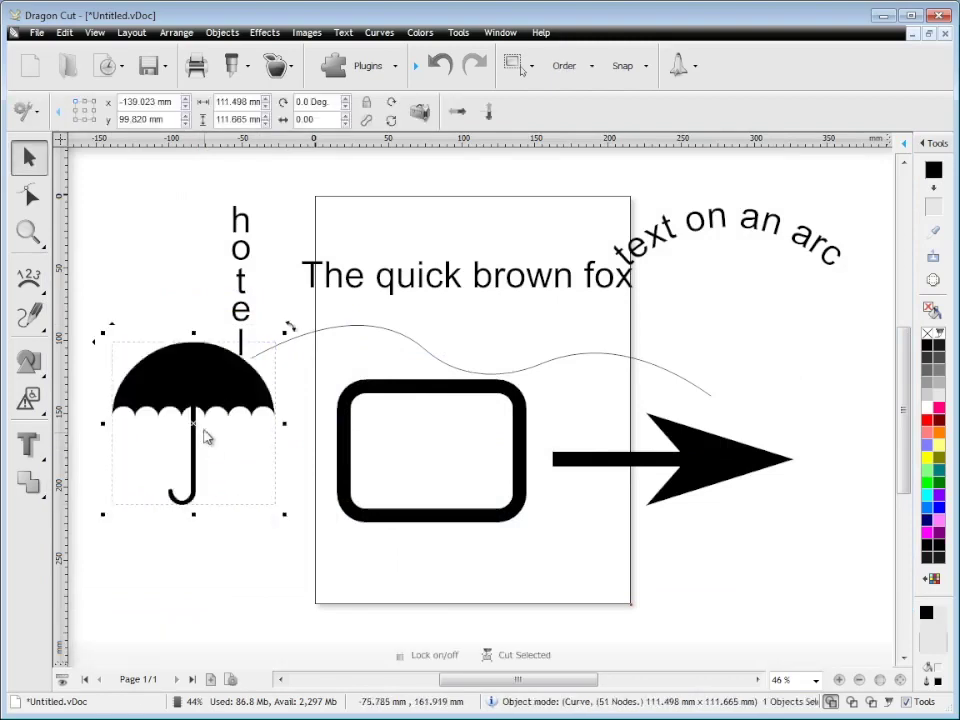
{"action": "left_click_drag", "start_coordinate": [208, 437], "coordinate": [203, 485]}
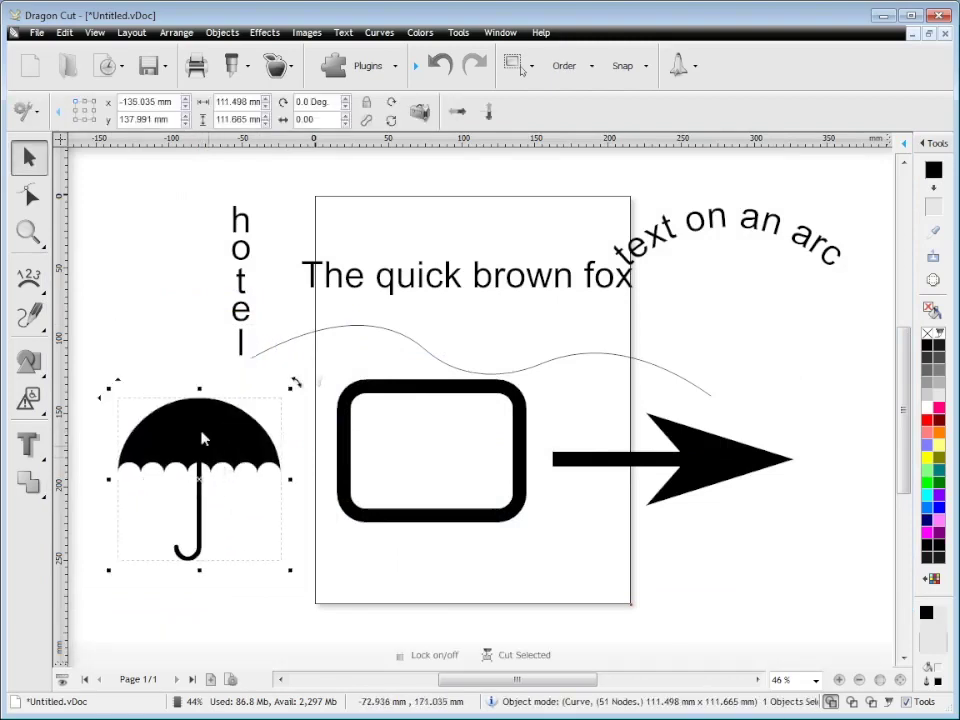
- Insert the Chicago Cubs 1 logo from the Cg-Ch corporate logos folder over the page
{"action": "left_click", "coordinate": [28, 398]}
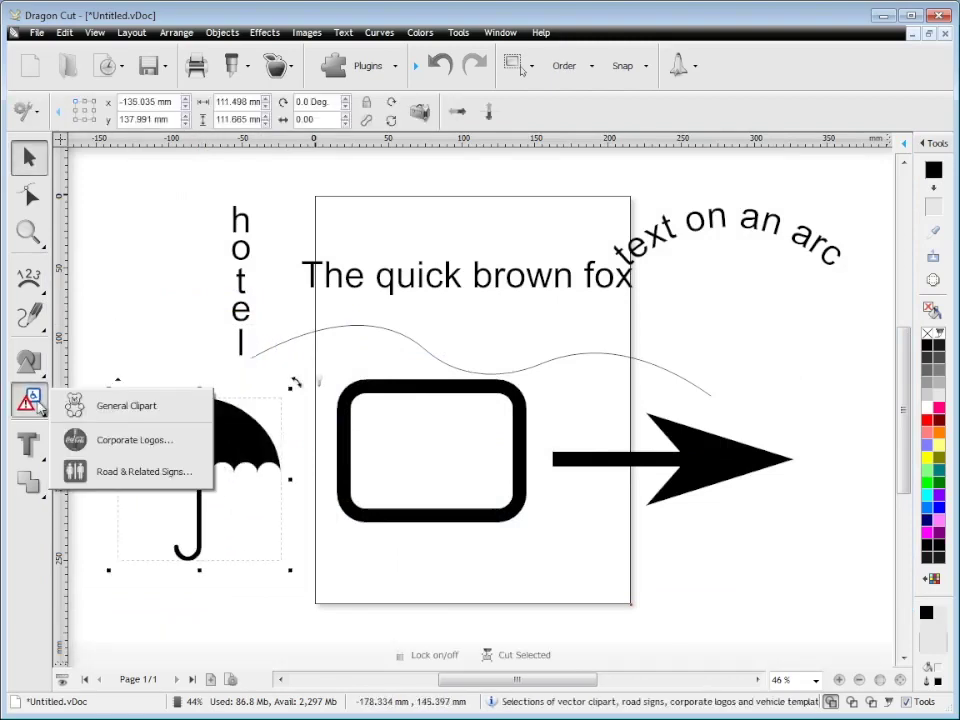
{"action": "left_click", "coordinate": [124, 441]}
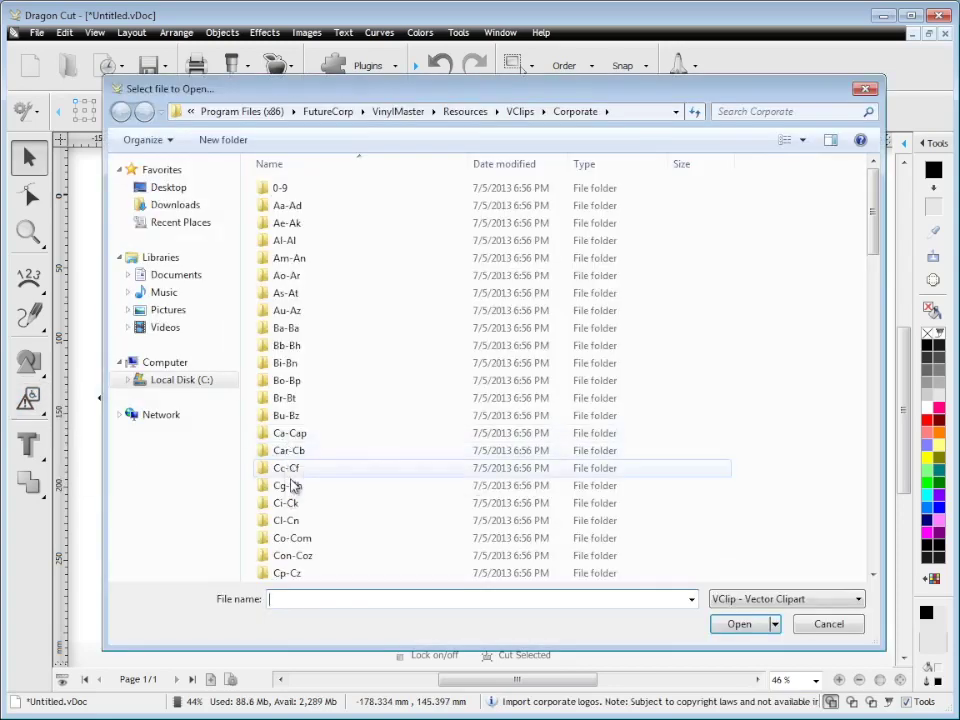
{"action": "double_click", "coordinate": [287, 486]}
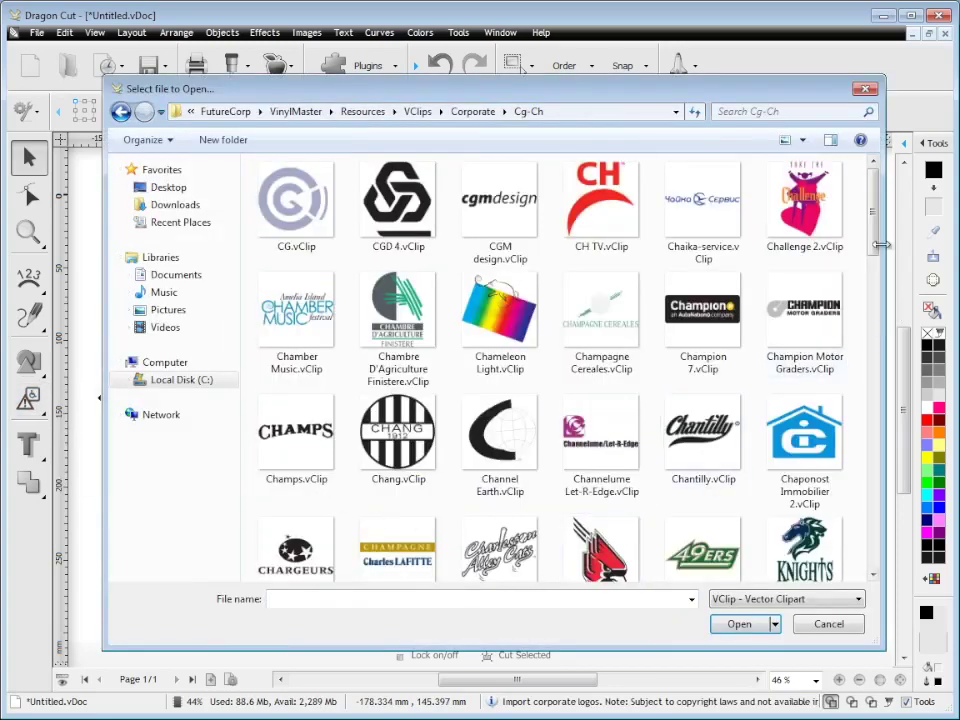
{"action": "left_click_drag", "start_coordinate": [873, 246], "coordinate": [855, 425]}
{"action": "double_click", "coordinate": [702, 430]}
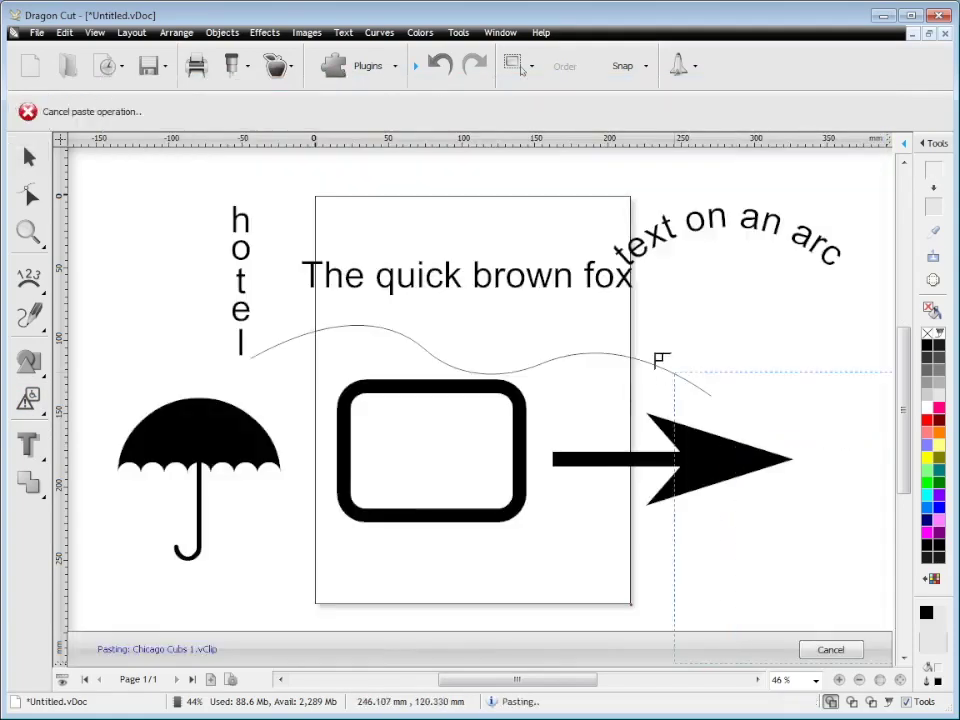
{"action": "left_click", "coordinate": [461, 241]}
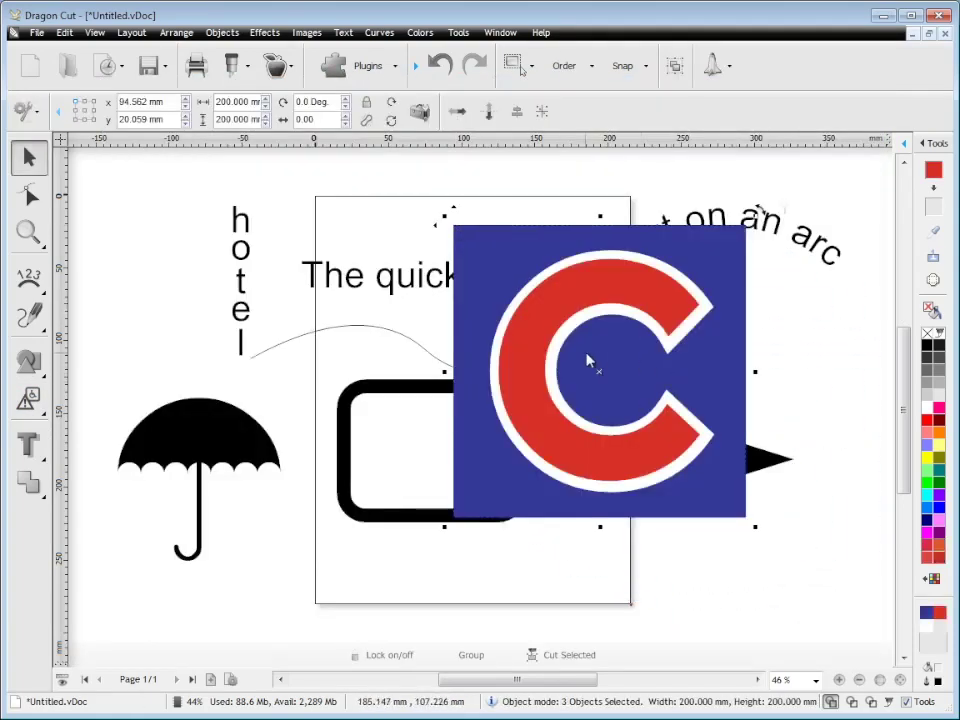
- Insert Road Signs Metric 75 over the page's left side, then clear the selection
{"action": "left_click", "coordinate": [28, 398]}
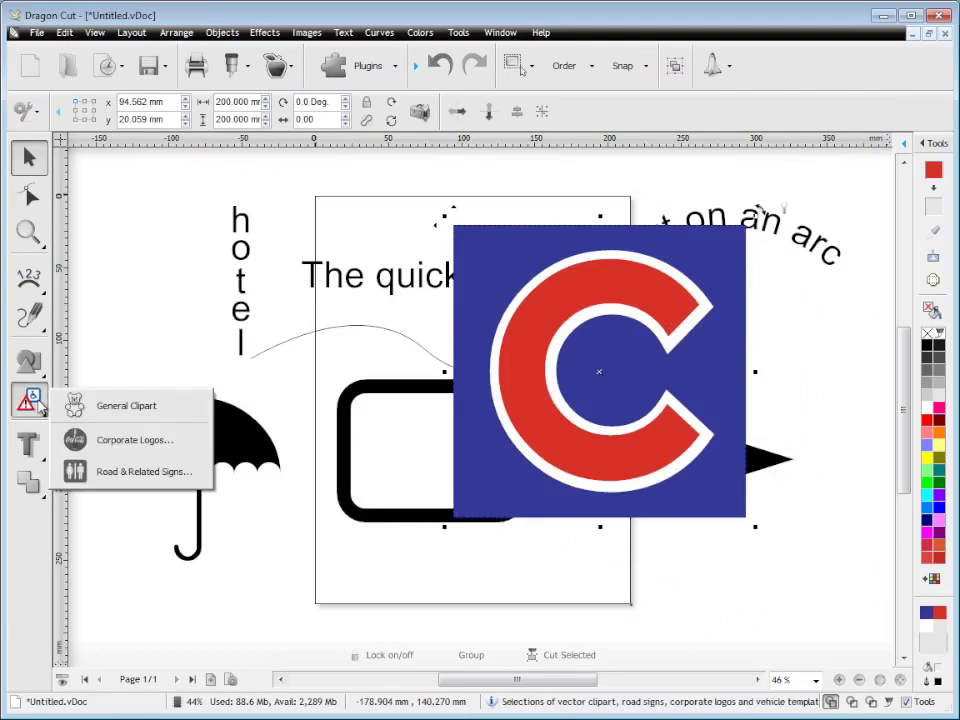
{"action": "left_click", "coordinate": [140, 474]}
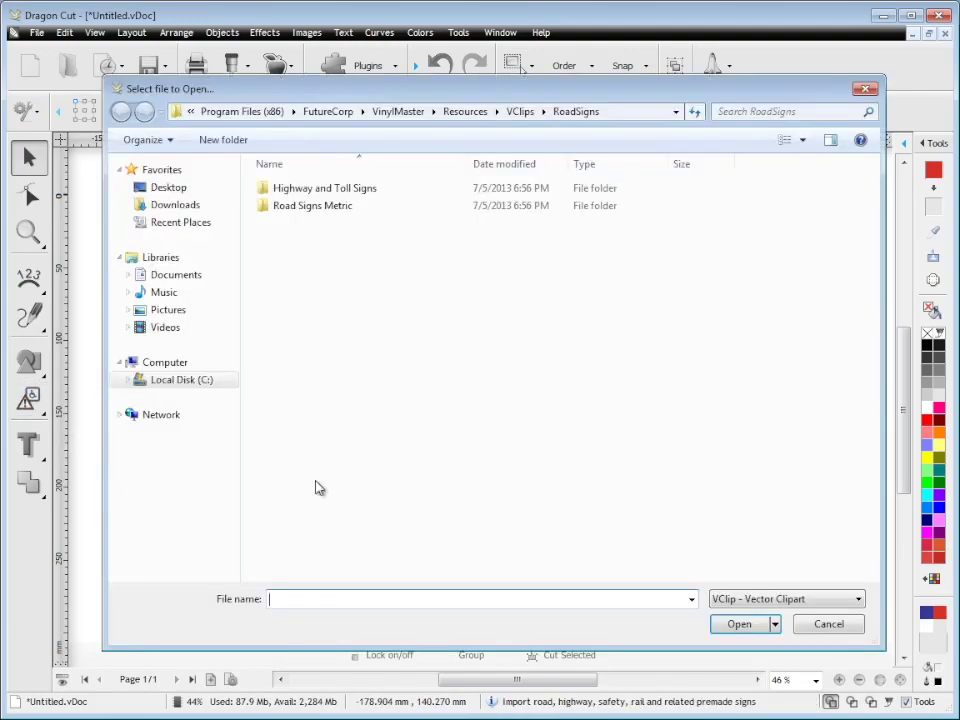
{"action": "double_click", "coordinate": [318, 206]}
{"action": "scroll", "coordinate": [705, 210], "scroll_direction": "down", "scroll_amount": 10}
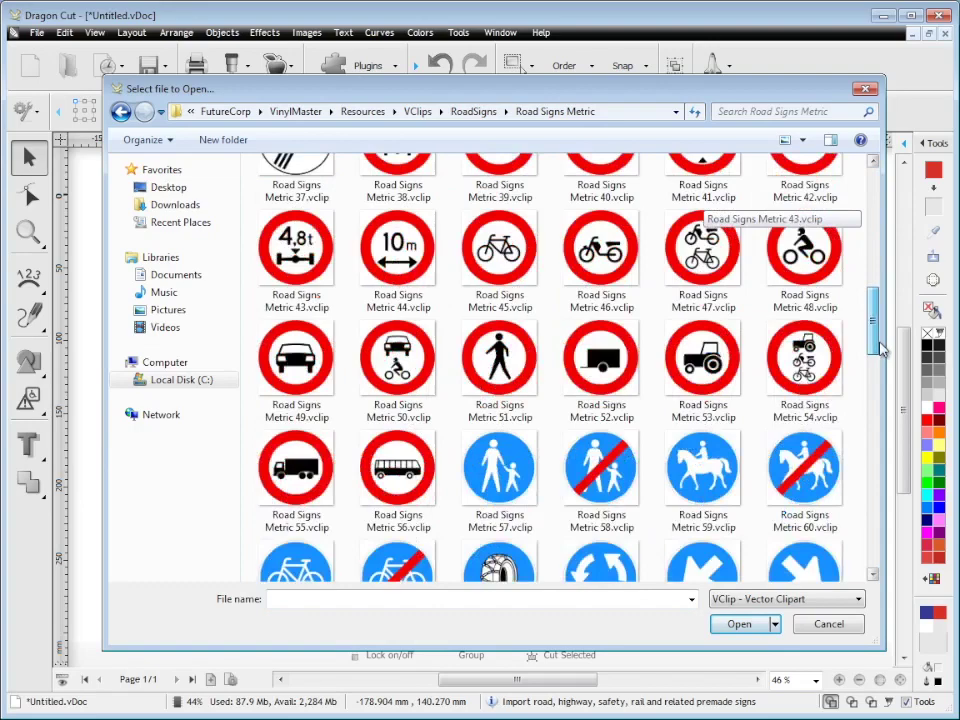
{"action": "left_click", "coordinate": [500, 455]}
{"action": "double_click", "coordinate": [500, 455]}
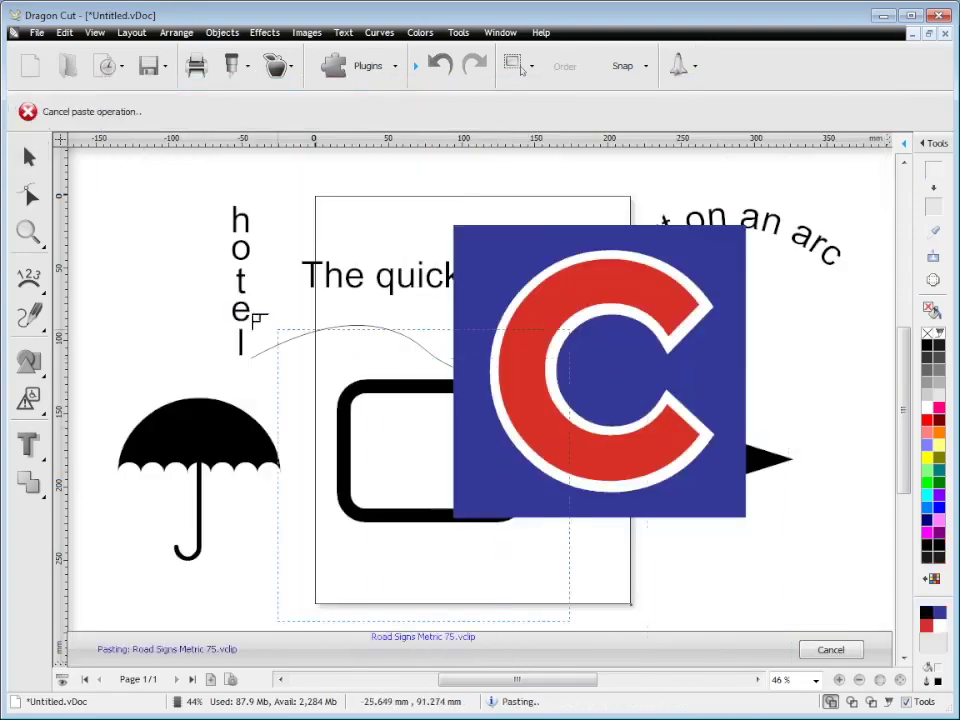
{"action": "left_click", "coordinate": [120, 230]}
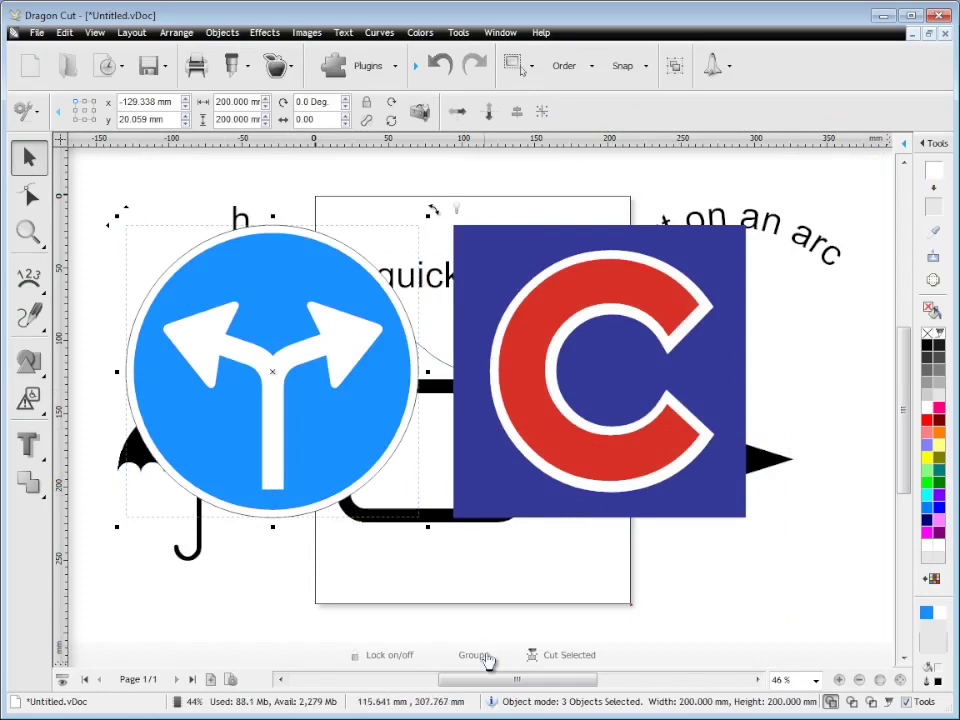
{"action": "left_click", "coordinate": [506, 587]}
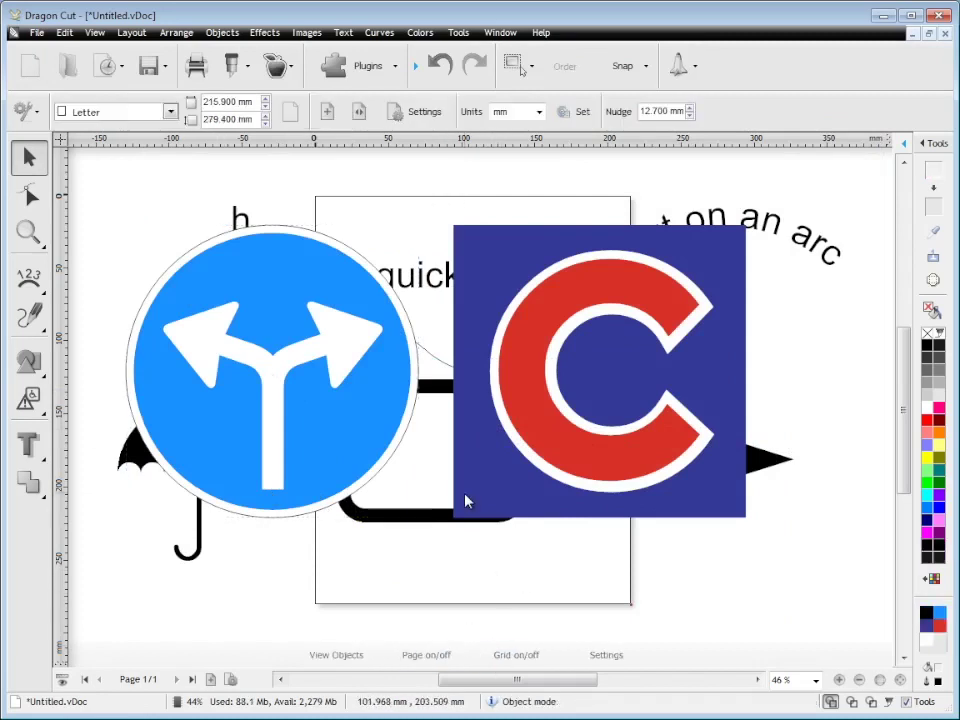
- Delete every object, then write 'Effects' as artistic text near the page top
{"action": "key", "text": "ctrl+a"}
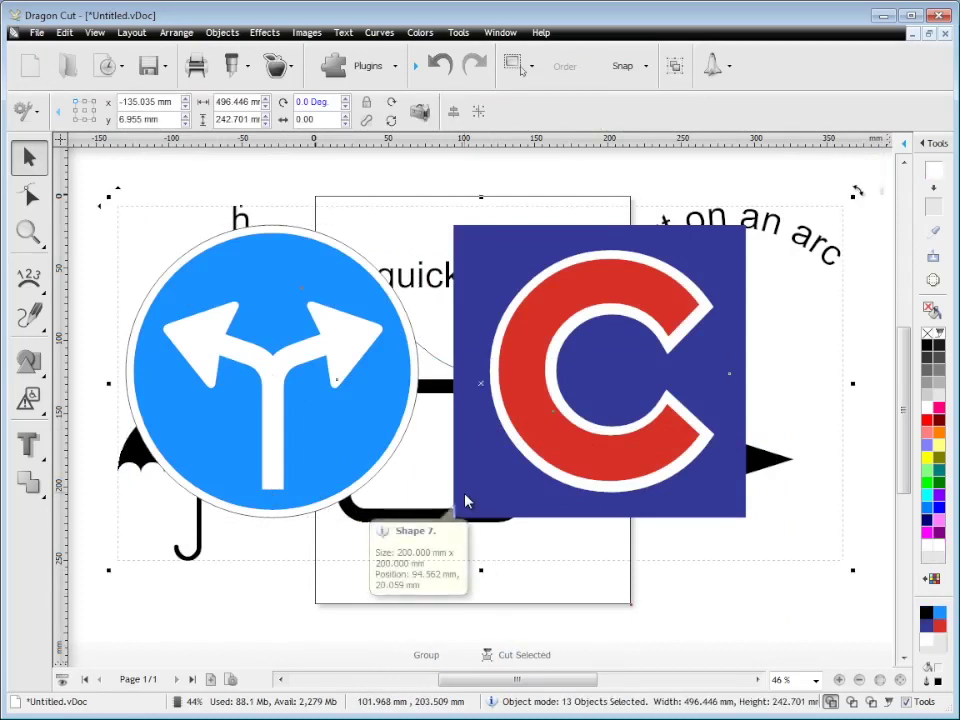
{"action": "key", "text": "Delete"}
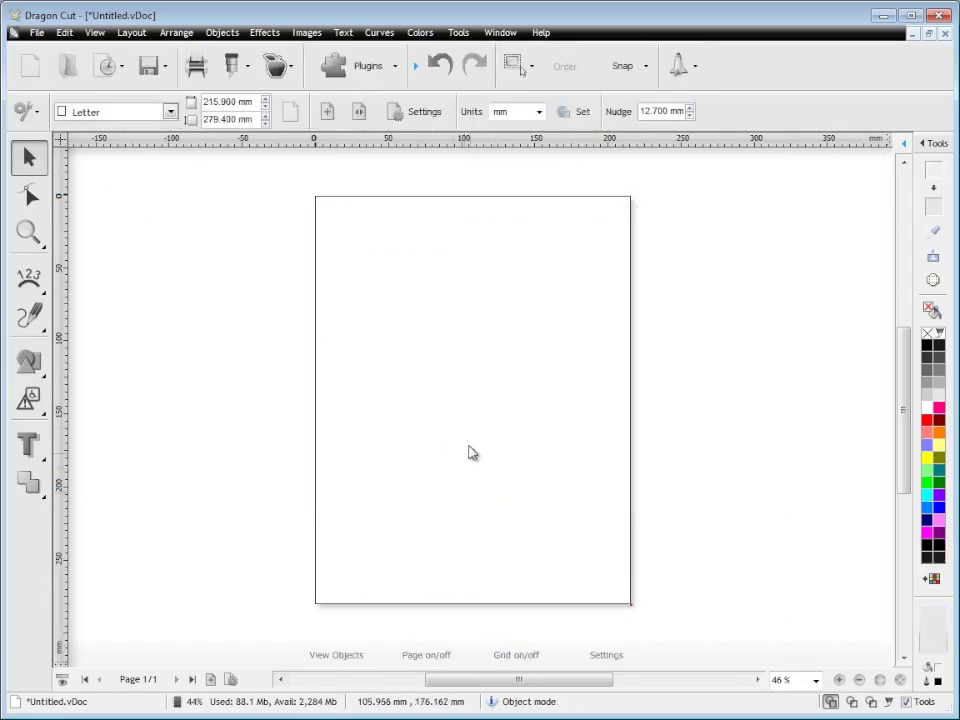
{"action": "left_click", "coordinate": [28, 290]}
{"action": "left_click", "coordinate": [96, 289]}
{"action": "left_click", "coordinate": [377, 278]}
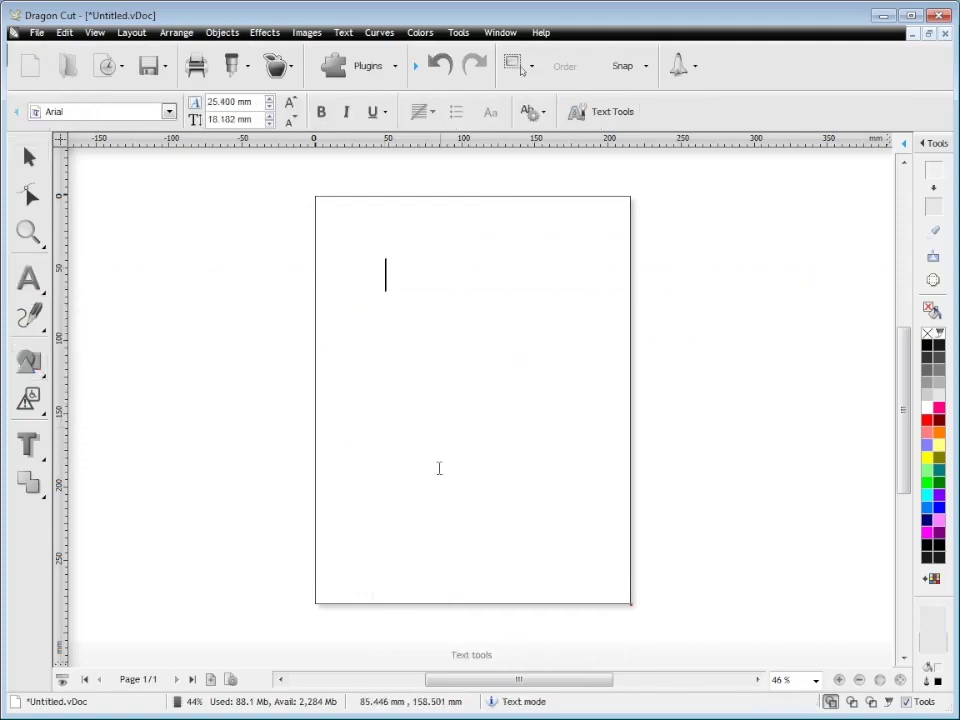
{"action": "type", "text": "Effects"}
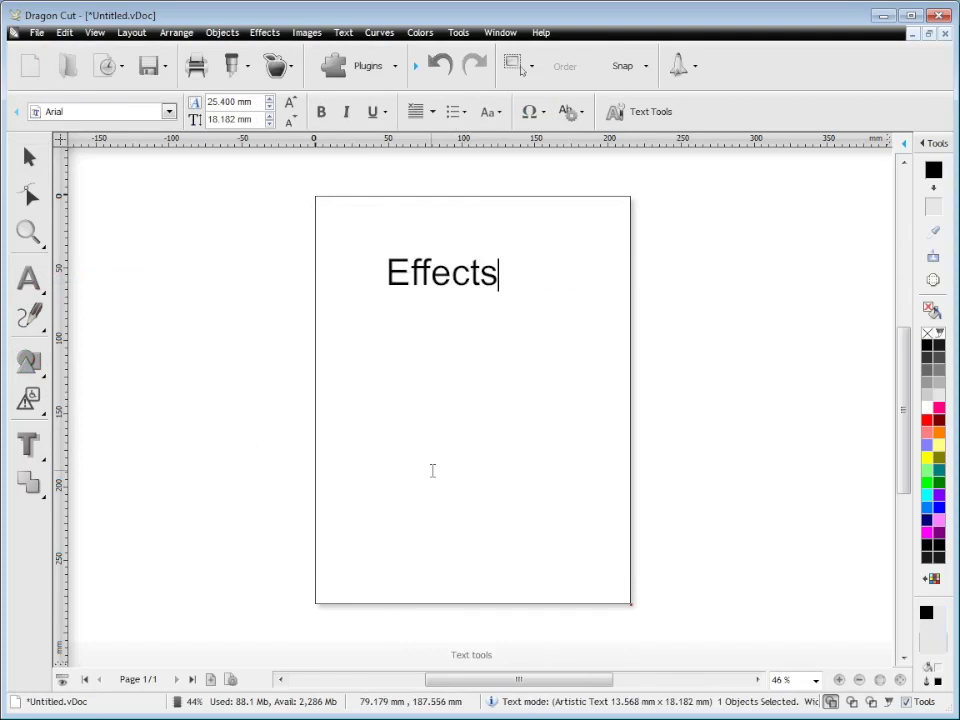
{"action": "key", "text": "Escape"}
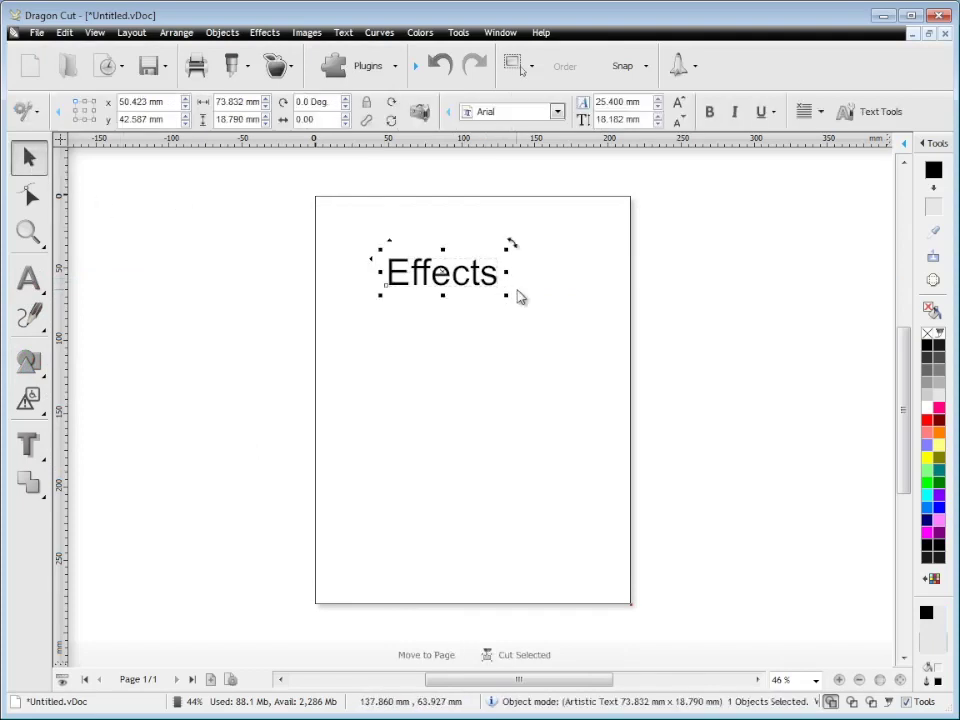
- Enlarge 'Effects' to 126.816 × 32.274 mm and try rotating it, leaving it selected
{"action": "left_click_drag", "start_coordinate": [508, 294], "coordinate": [585, 375]}
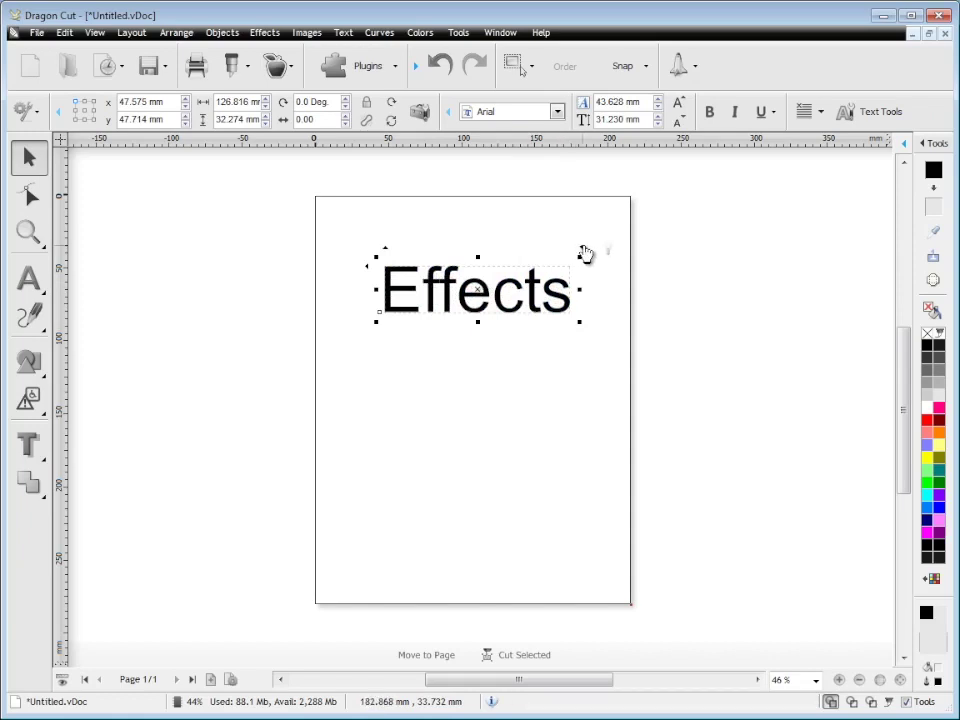
{"action": "left_click_drag", "start_coordinate": [583, 253], "coordinate": [563, 275]}
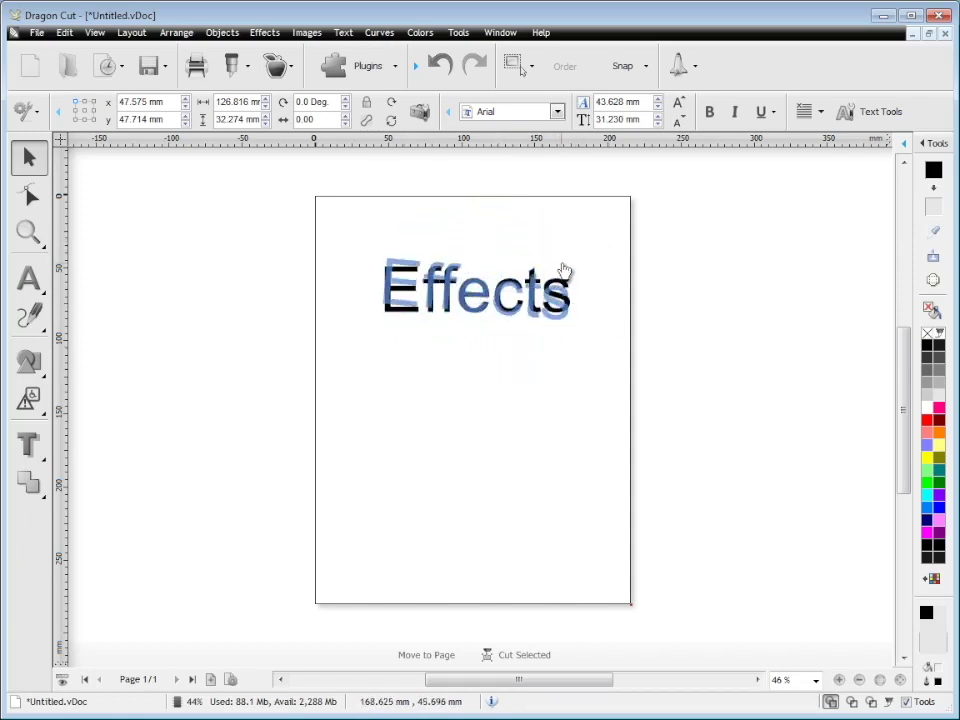
{"action": "left_click_drag", "start_coordinate": [565, 270], "coordinate": [507, 297]}
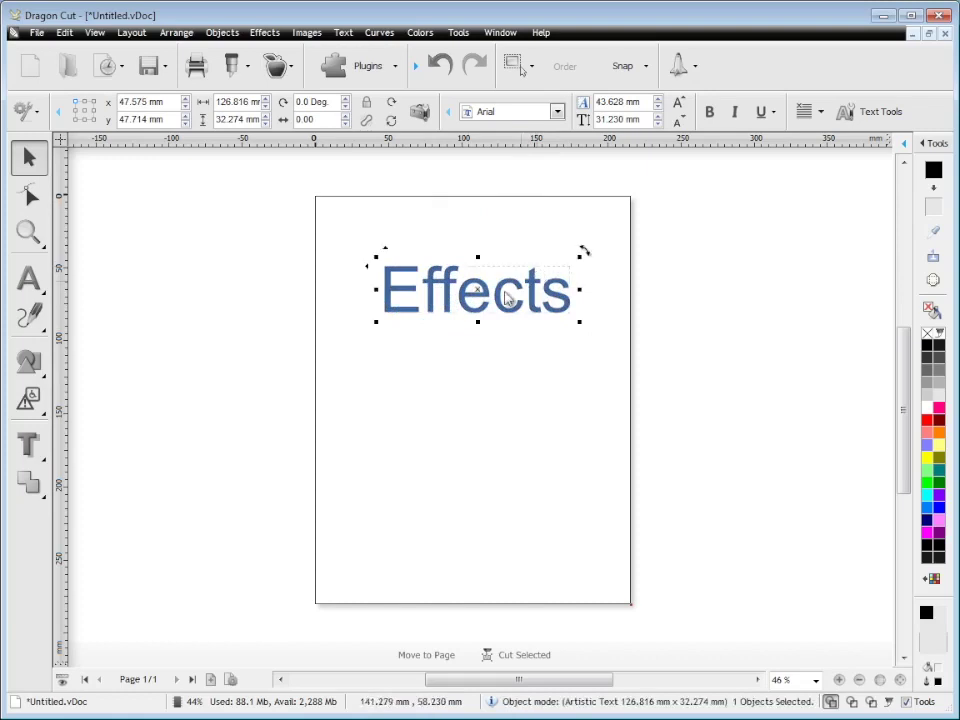
{"action": "left_click", "coordinate": [473, 335]}
{"action": "left_click", "coordinate": [476, 321]}
- Apply an Outline Effect to 'Effects' with 13.50% offset, 2.50% inset and red colour
{"action": "left_click", "coordinate": [31, 455]}
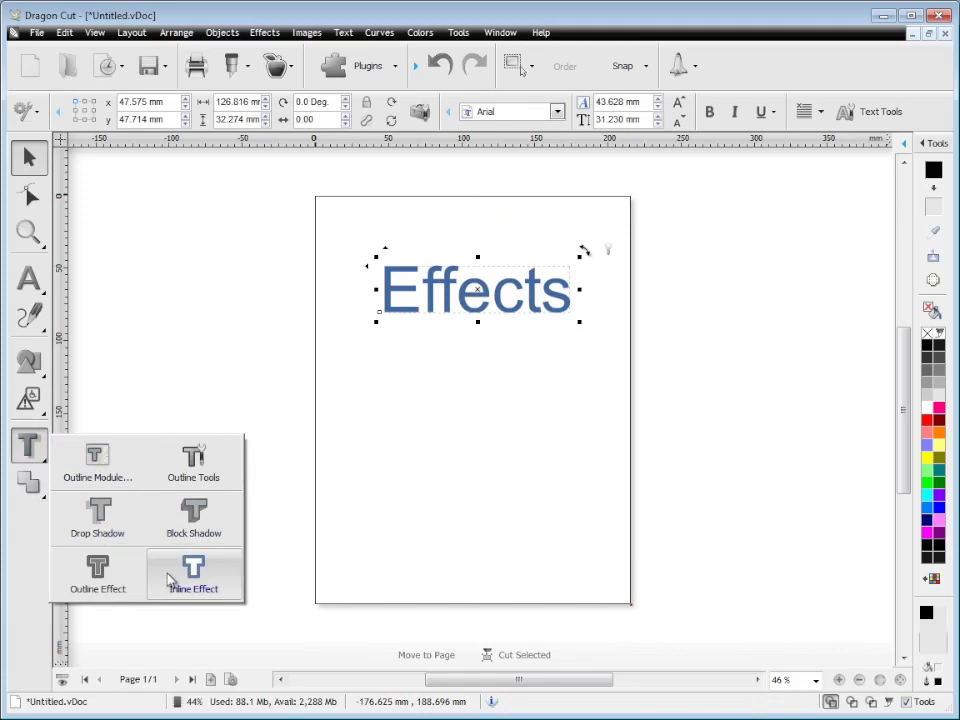
{"action": "left_click", "coordinate": [118, 577]}
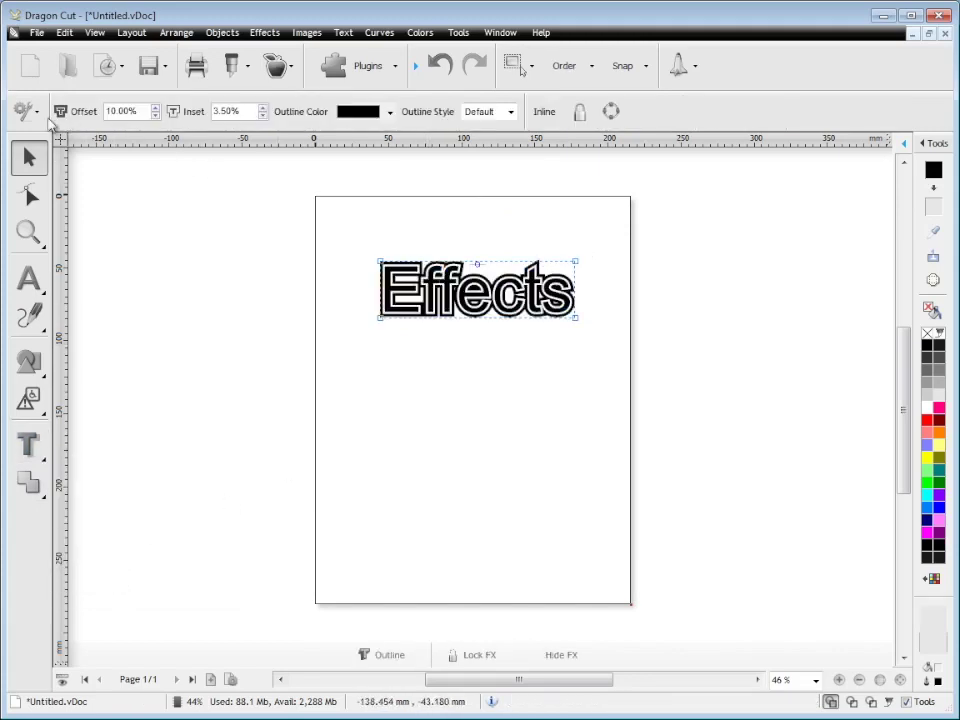
{"action": "left_click", "coordinate": [155, 108]}
{"action": "left_click", "coordinate": [155, 108]}
{"action": "left_click", "coordinate": [155, 108]}
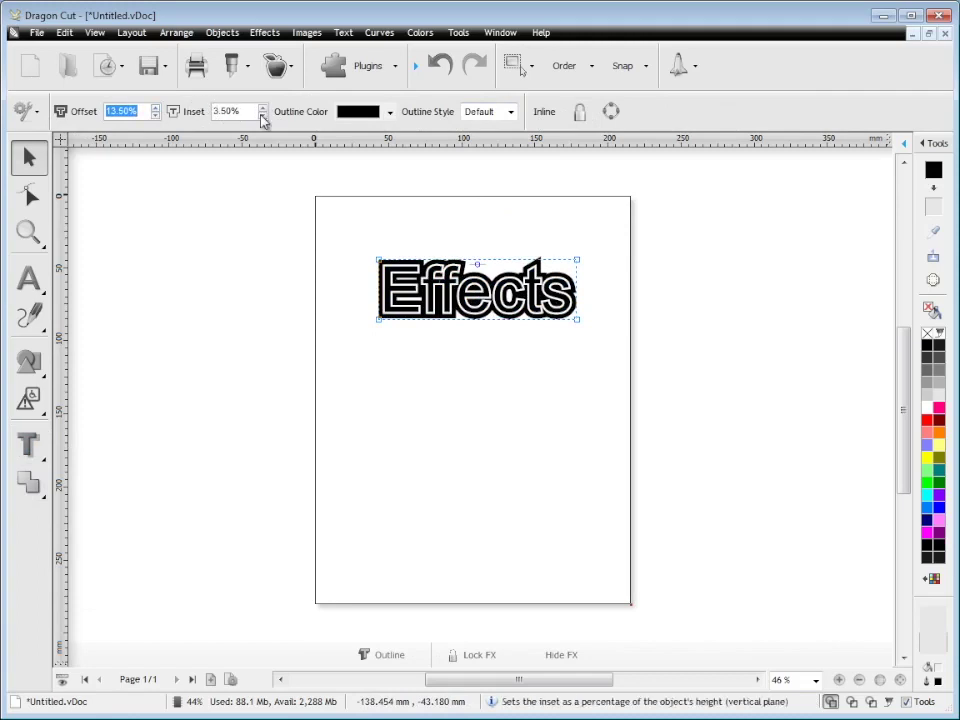
{"action": "left_click", "coordinate": [263, 116]}
{"action": "left_click", "coordinate": [390, 112]}
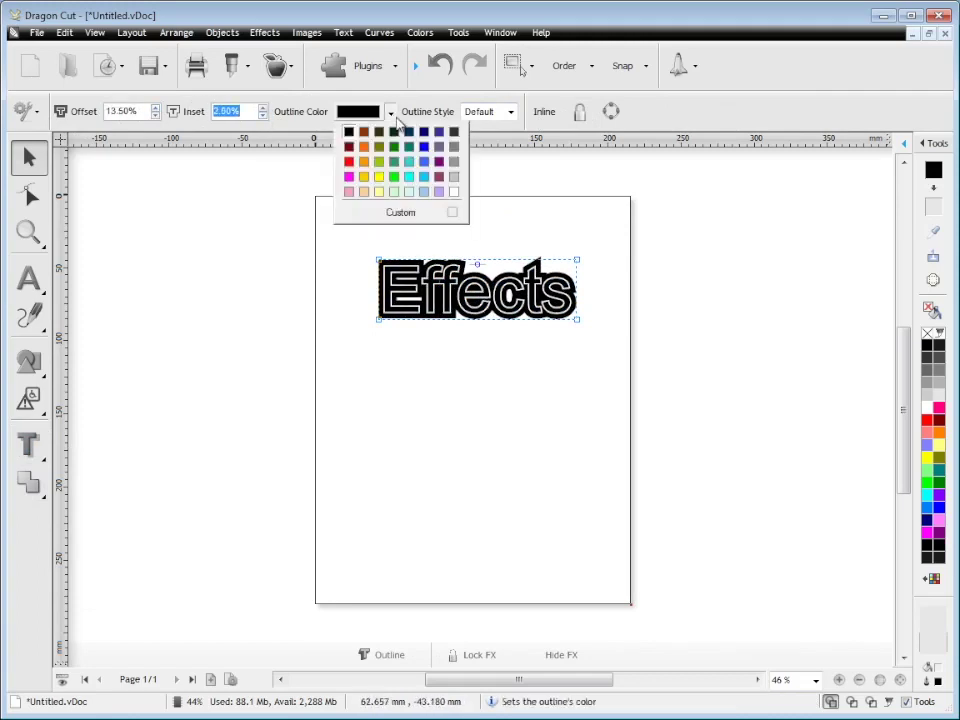
{"action": "left_click", "coordinate": [354, 166]}
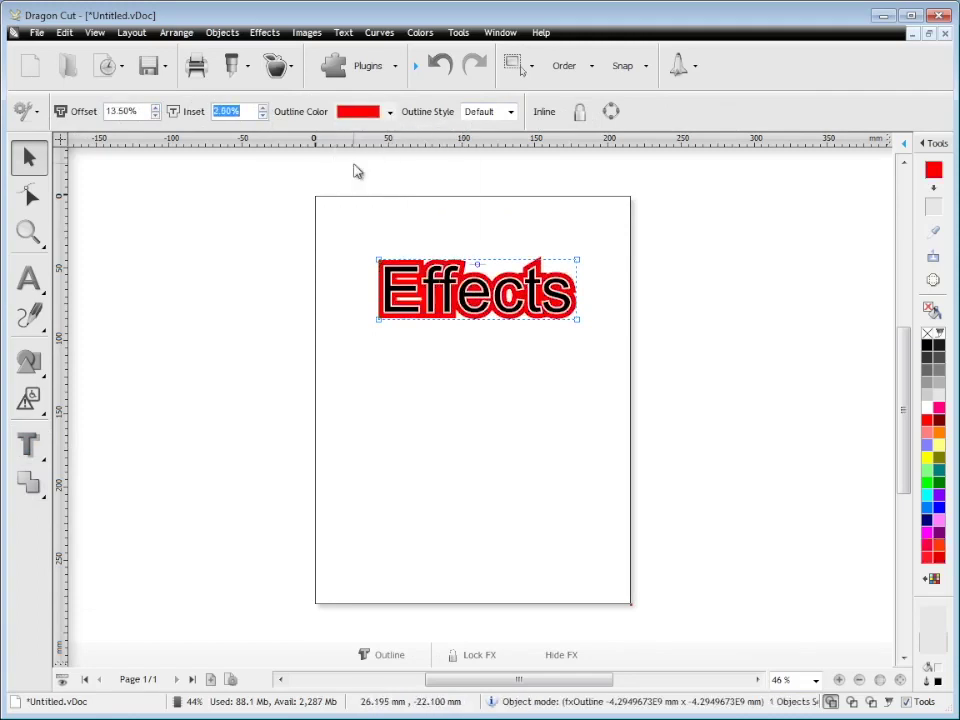
{"action": "left_click", "coordinate": [476, 354]}
{"action": "left_click", "coordinate": [472, 316]}
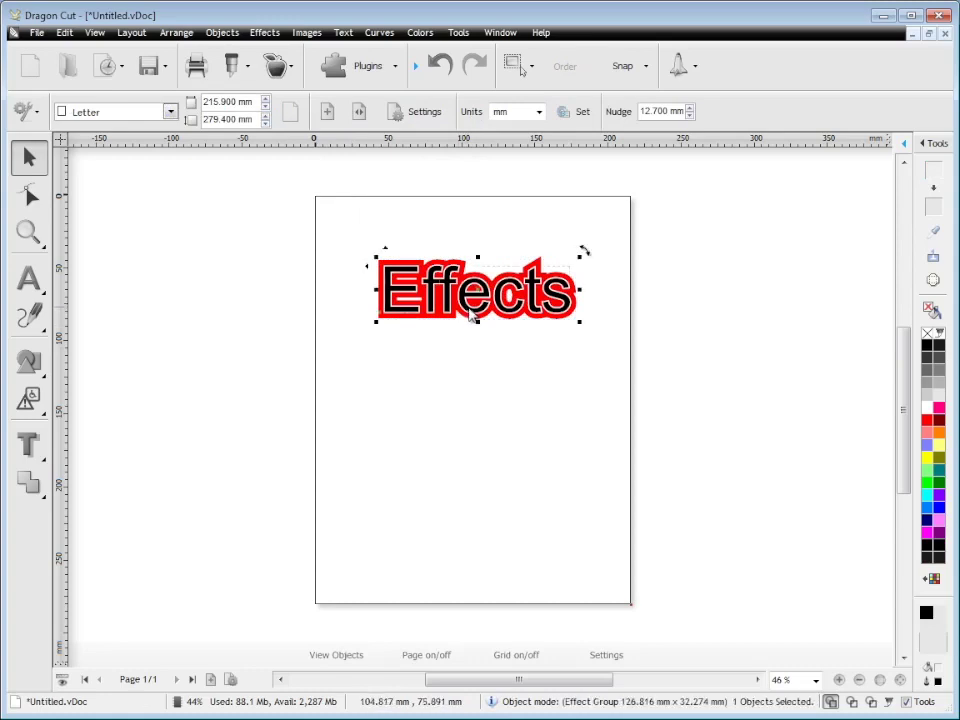
{"action": "left_click", "coordinate": [31, 441]}
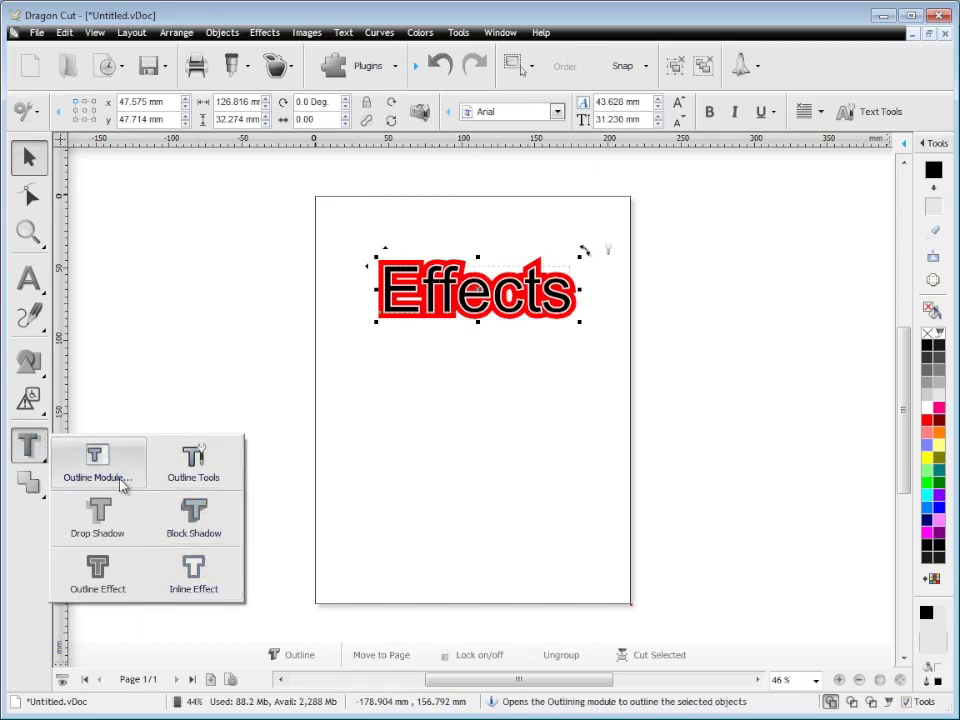
{"action": "left_click", "coordinate": [29, 483]}
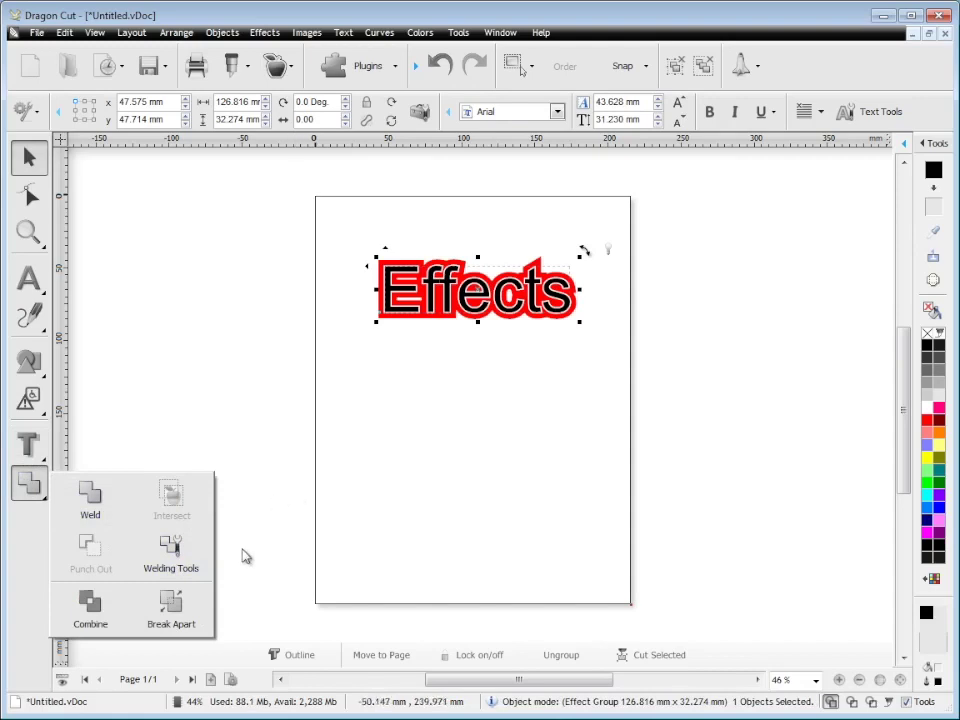
{"action": "left_click", "coordinate": [422, 481]}
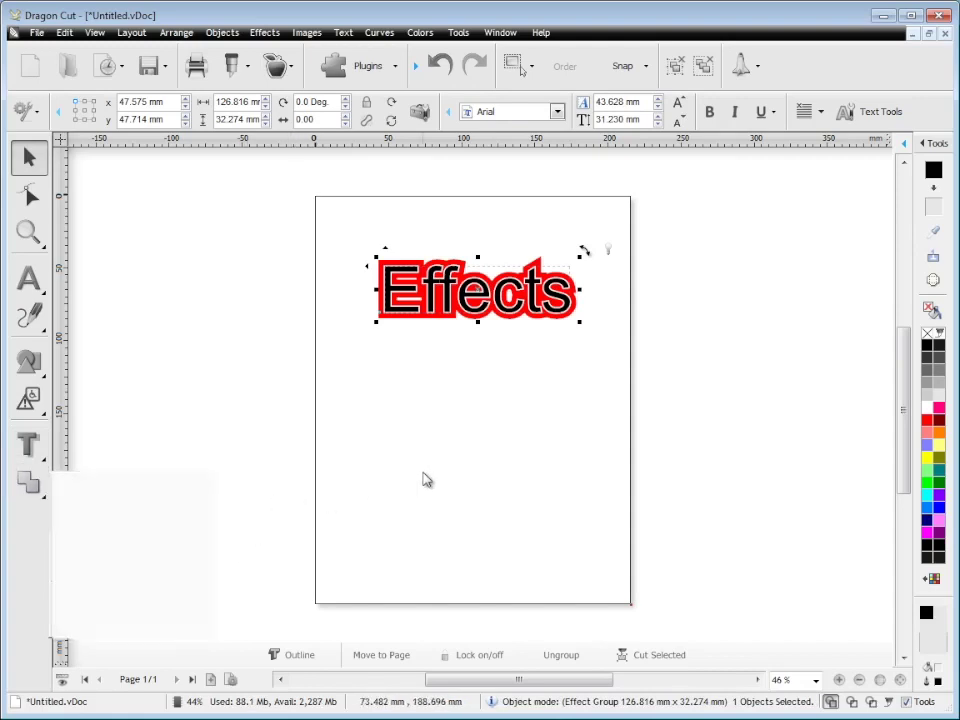
- Show the Object Manager & Properties docker and open Sample Sign 15.vDoc from recent documents
{"action": "left_click", "coordinate": [938, 144]}
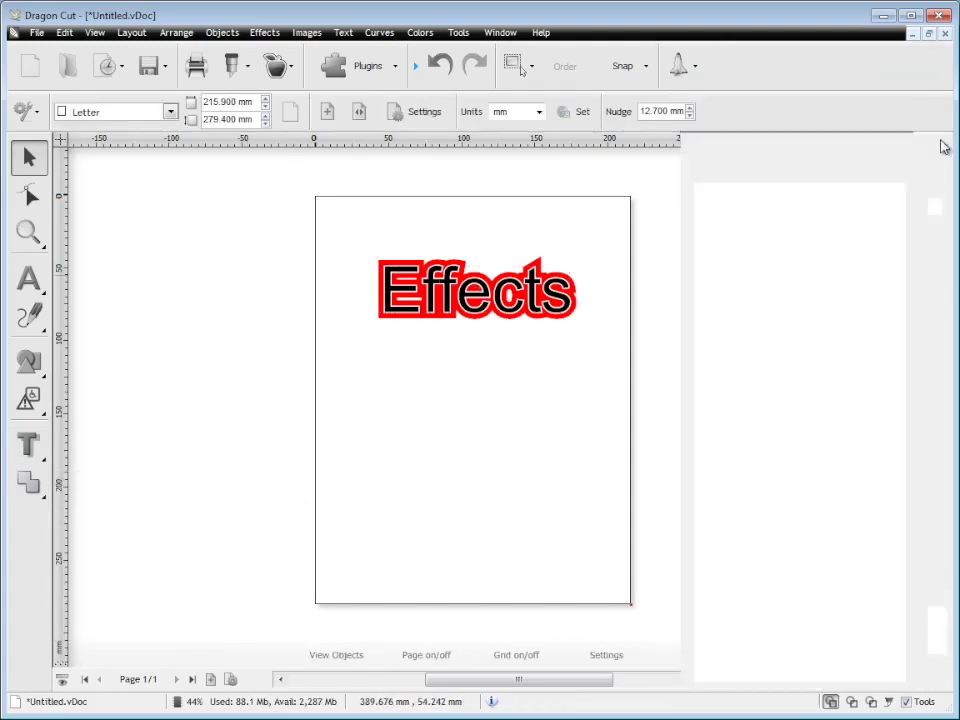
{"action": "left_click", "coordinate": [757, 141]}
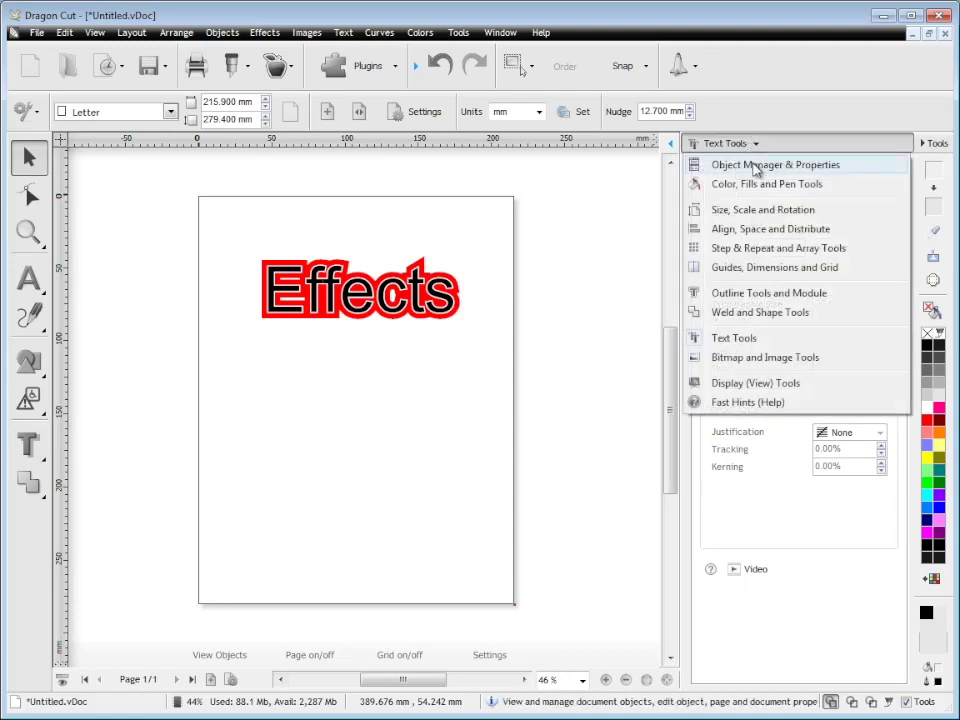
{"action": "left_click", "coordinate": [701, 163]}
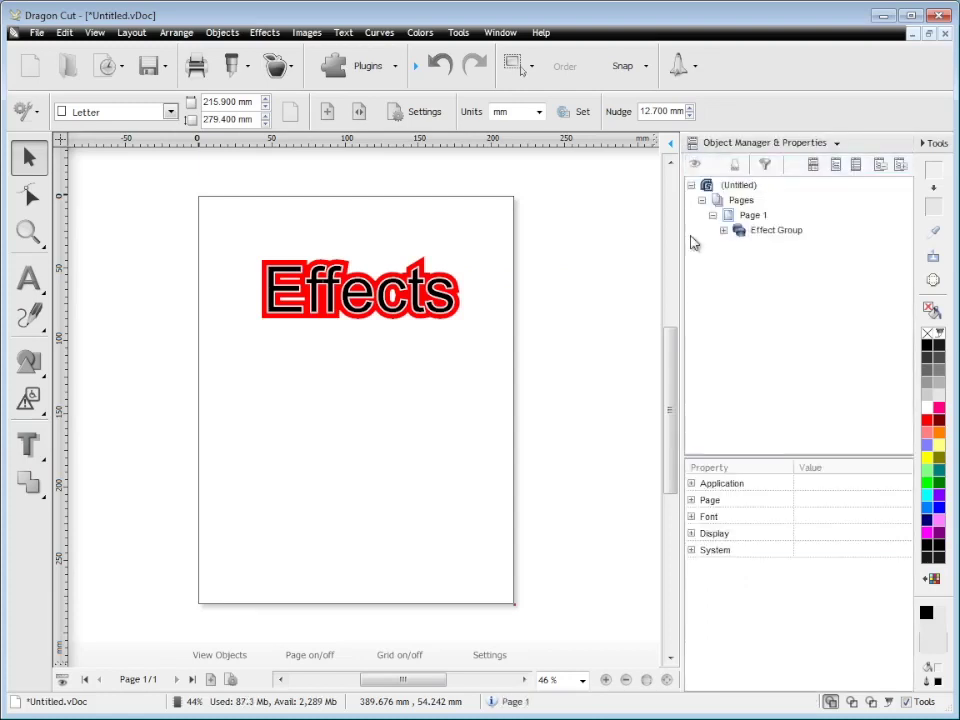
{"action": "left_click", "coordinate": [116, 68]}
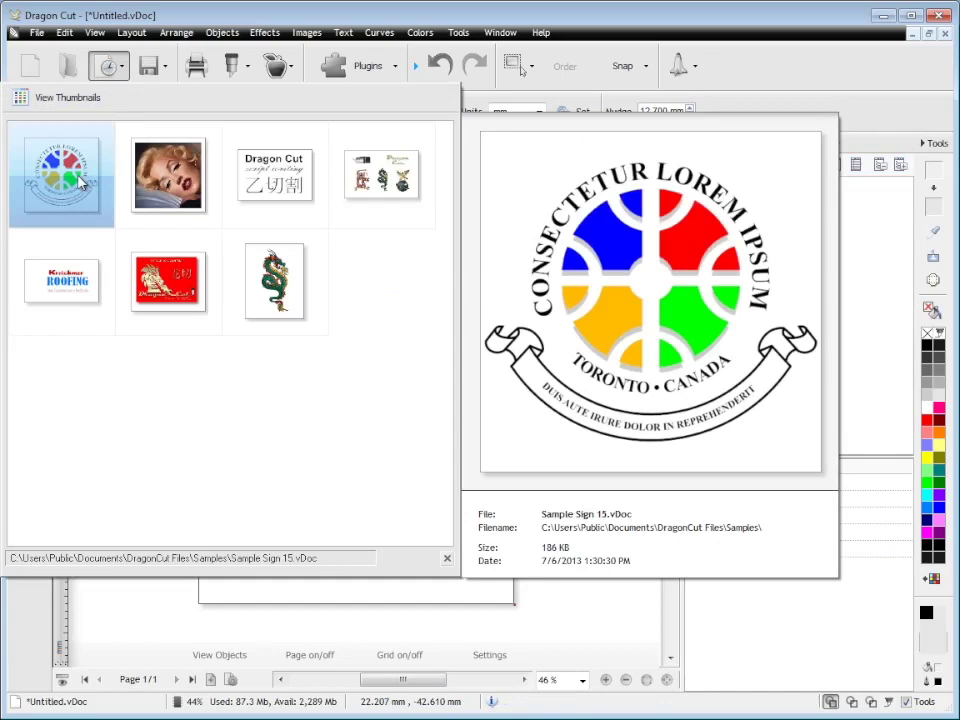
{"action": "left_click", "coordinate": [82, 183]}
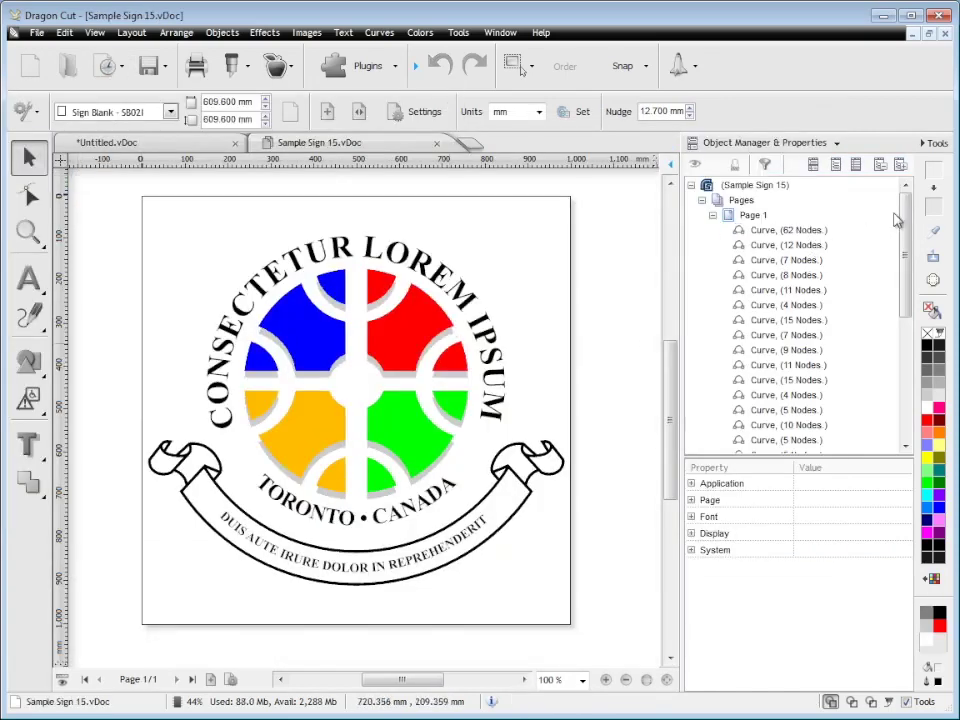
- Select several logo curves in the Object Manager, then the TORONTO · CANADA arc text
{"action": "scroll", "coordinate": [897, 220], "scroll_direction": "down", "scroll_amount": 3}
{"action": "left_click", "coordinate": [790, 301]}
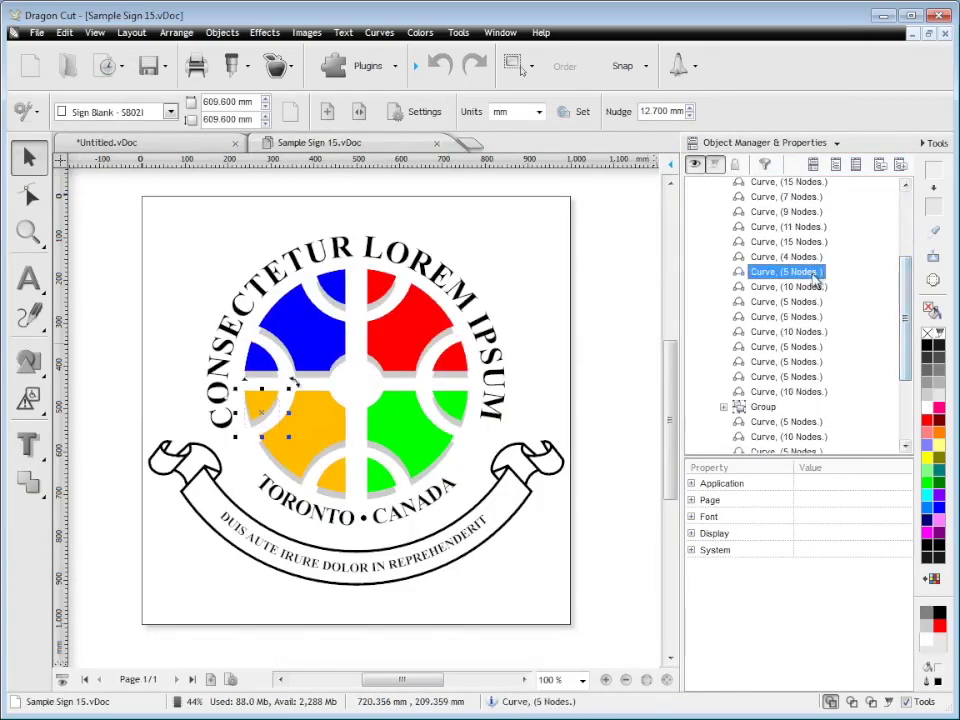
{"action": "left_click", "coordinate": [800, 331]}
{"action": "left_click", "coordinate": [800, 361]}
{"action": "scroll", "coordinate": [905, 422], "scroll_direction": "down", "scroll_amount": 3}
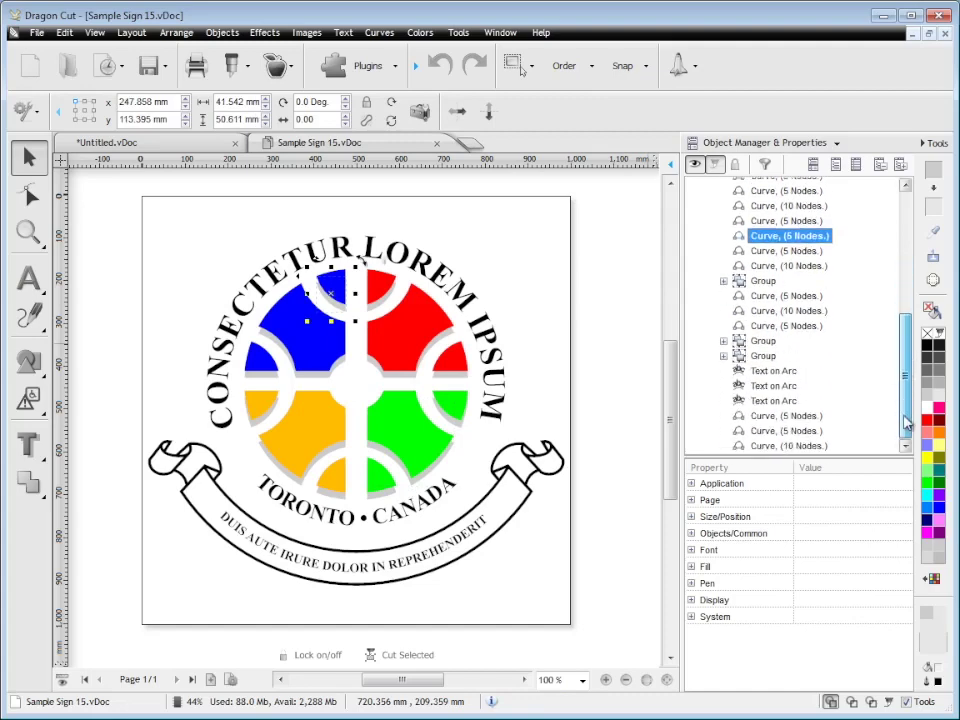
{"action": "left_click", "coordinate": [770, 401]}
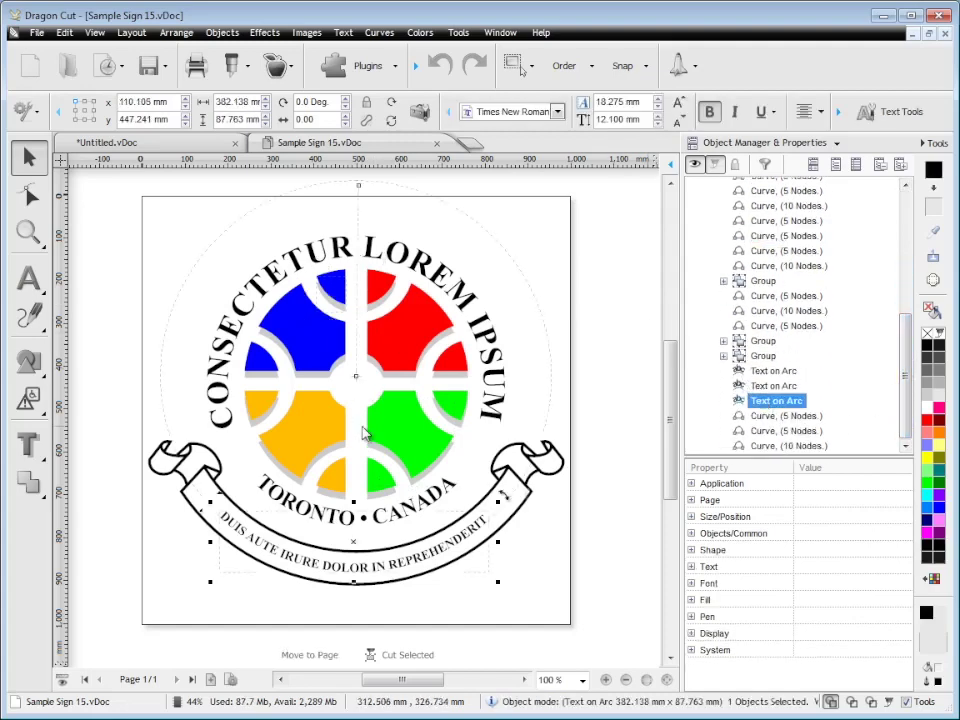
{"action": "left_click", "coordinate": [780, 386]}
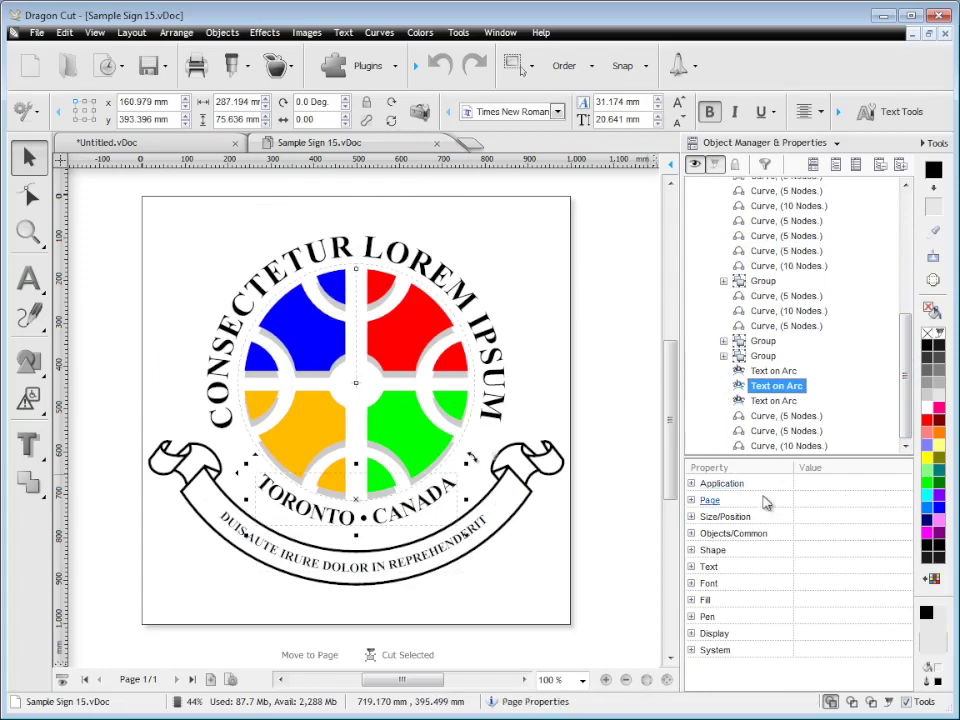
- Expand the arc text's Text, Vertical, Path Text and Writing Tools properties
{"action": "left_click", "coordinate": [691, 566]}
{"action": "scroll", "coordinate": [887, 600], "scroll_direction": "down", "scroll_amount": 3}
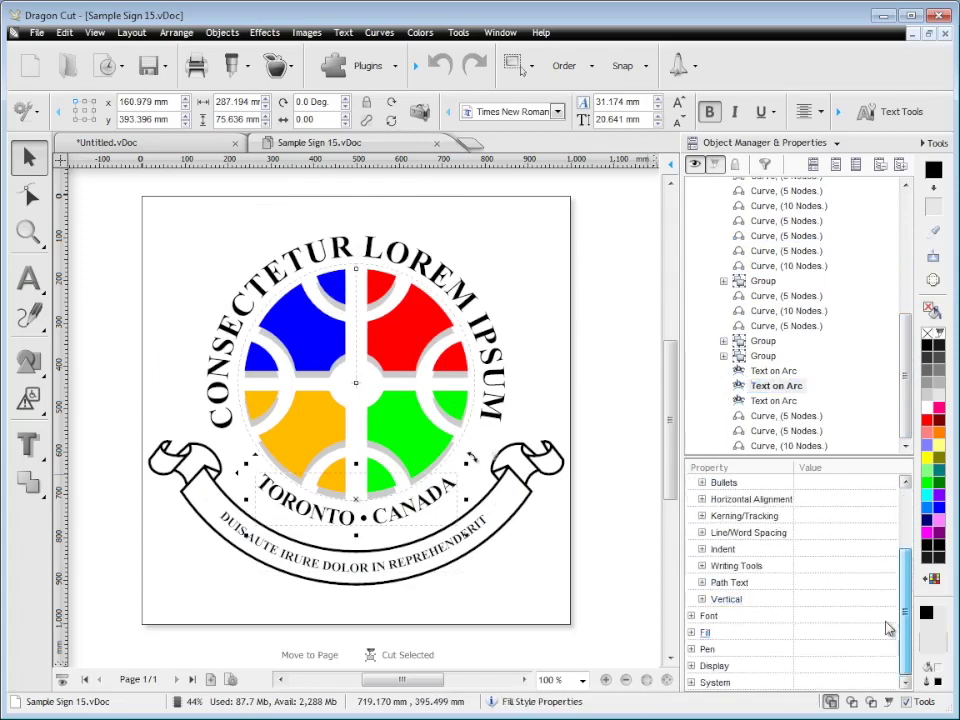
{"action": "left_click", "coordinate": [703, 600]}
{"action": "left_click", "coordinate": [701, 582]}
{"action": "left_click", "coordinate": [701, 566]}
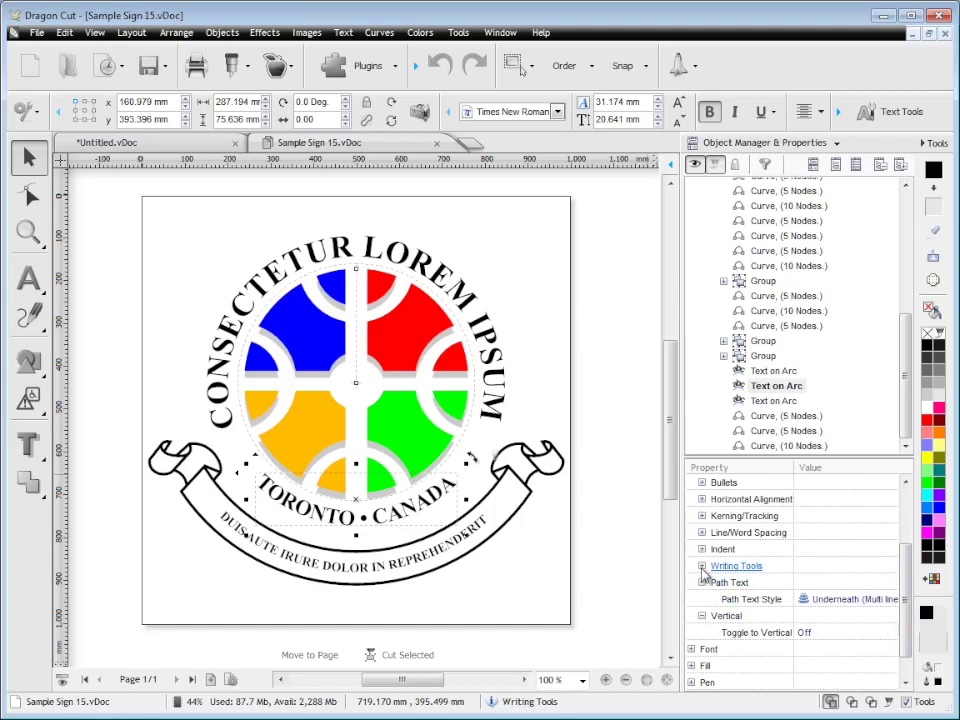
{"action": "left_click", "coordinate": [701, 549]}
{"action": "scroll", "coordinate": [898, 600], "scroll_direction": "down", "scroll_amount": 2}
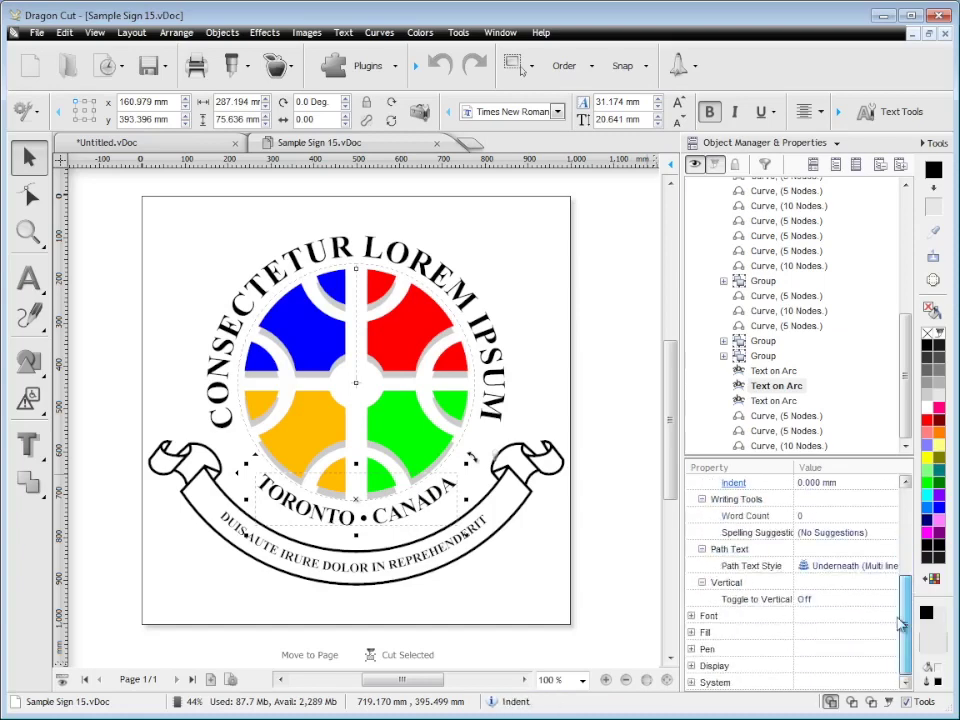
- Keep the Toronto arc text's path text style set to Underneath
{"action": "left_click", "coordinate": [884, 568]}
{"action": "left_click", "coordinate": [888, 567]}
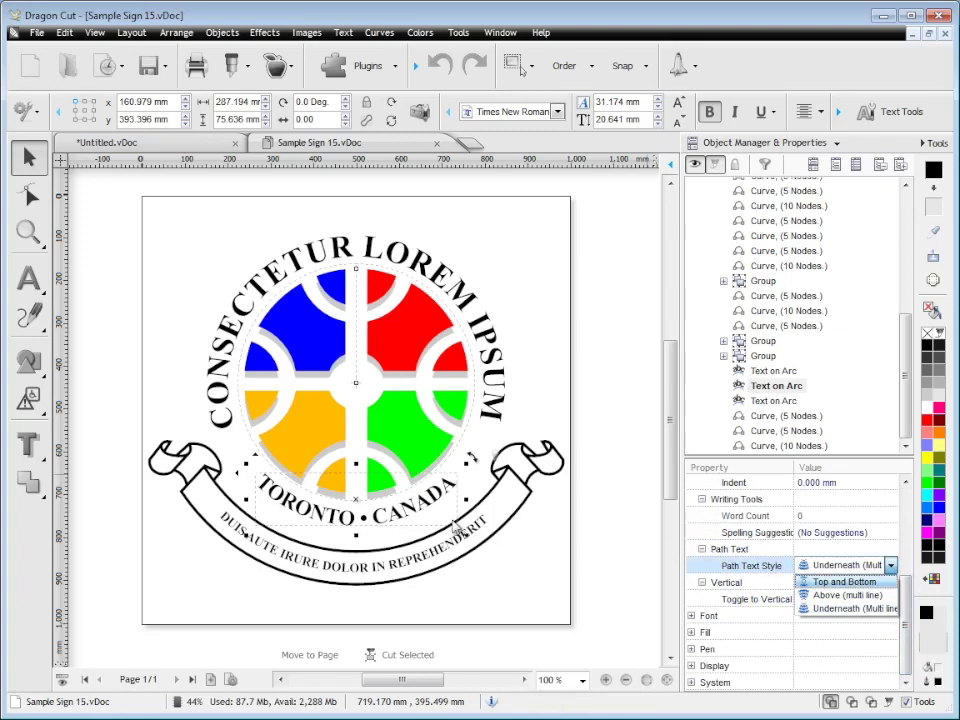
{"action": "left_click", "coordinate": [697, 624]}
{"action": "left_click", "coordinate": [692, 617]}
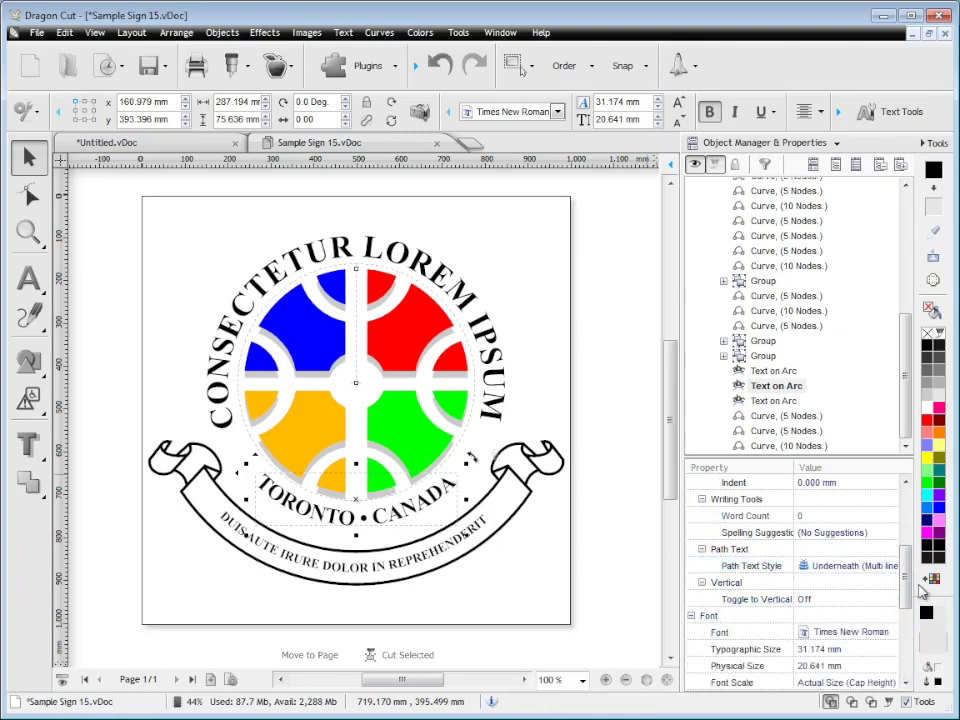
- Change the Toronto arc text font to Clarendon Blk BT, widening it to 309.521 × 85.741 mm
{"action": "scroll", "coordinate": [906, 617], "scroll_direction": "down", "scroll_amount": 2}
{"action": "left_click", "coordinate": [880, 556]}
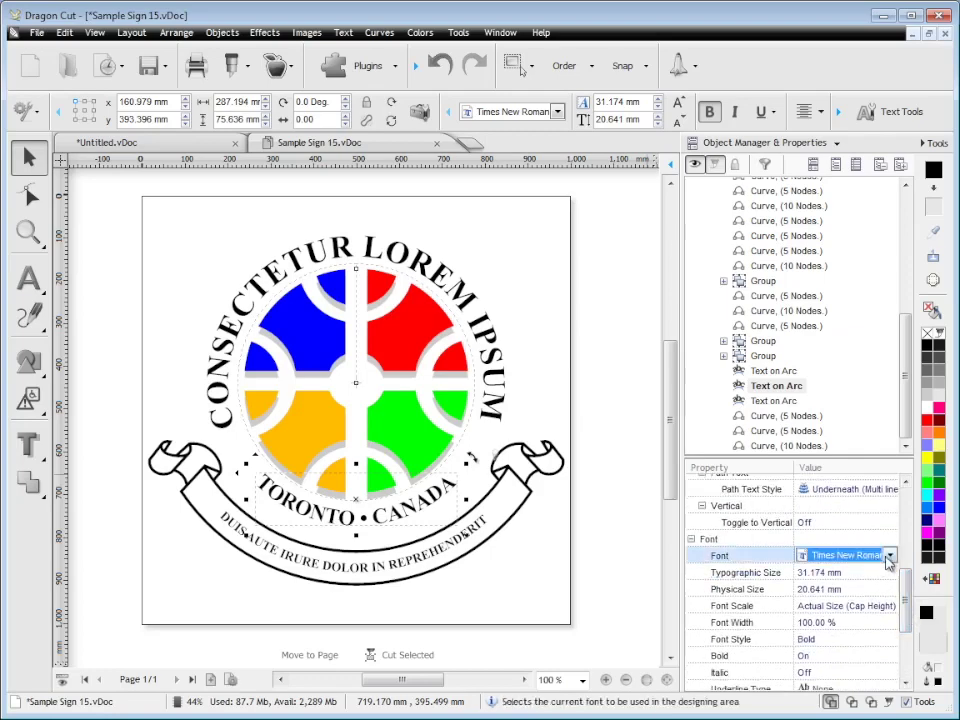
{"action": "left_click", "coordinate": [890, 556]}
{"action": "mouse_move", "coordinate": [625, 285]}
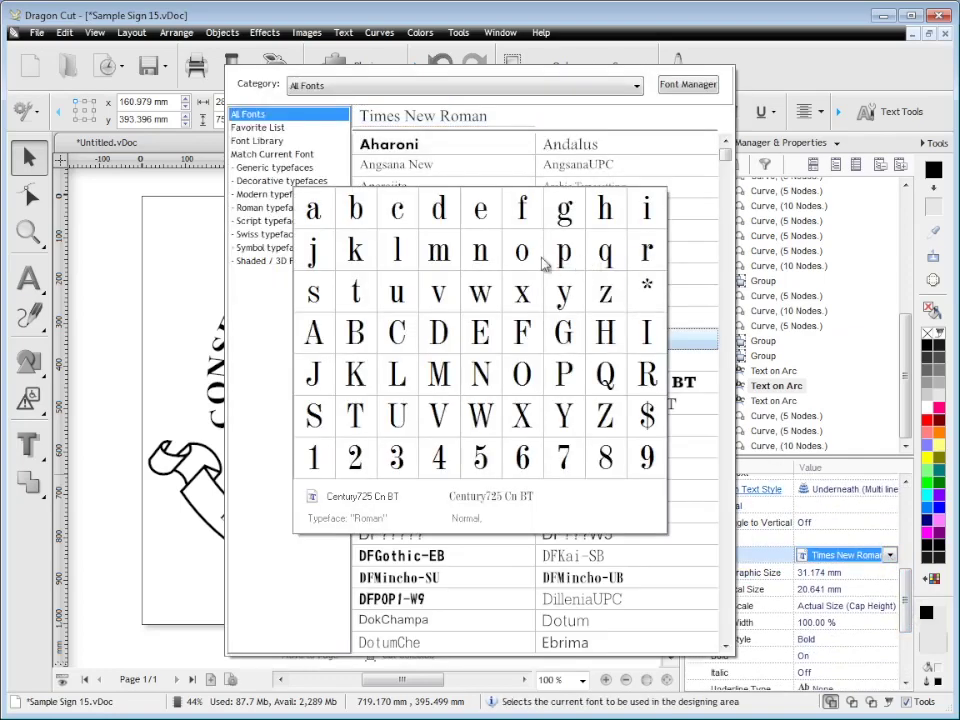
{"action": "left_click", "coordinate": [685, 384]}
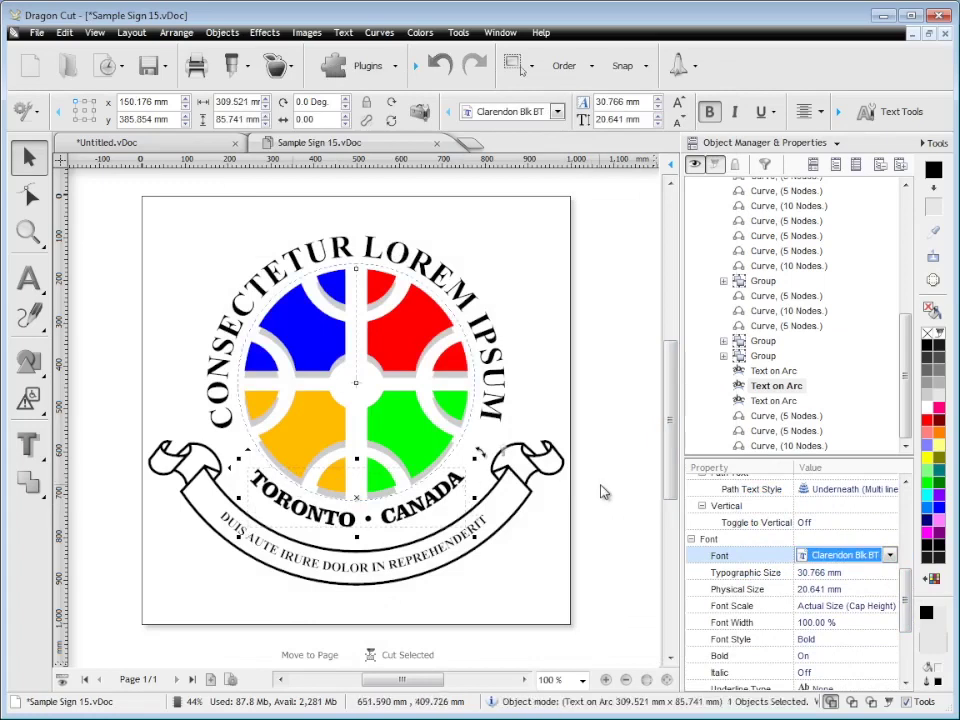
{"action": "left_click", "coordinate": [765, 143]}
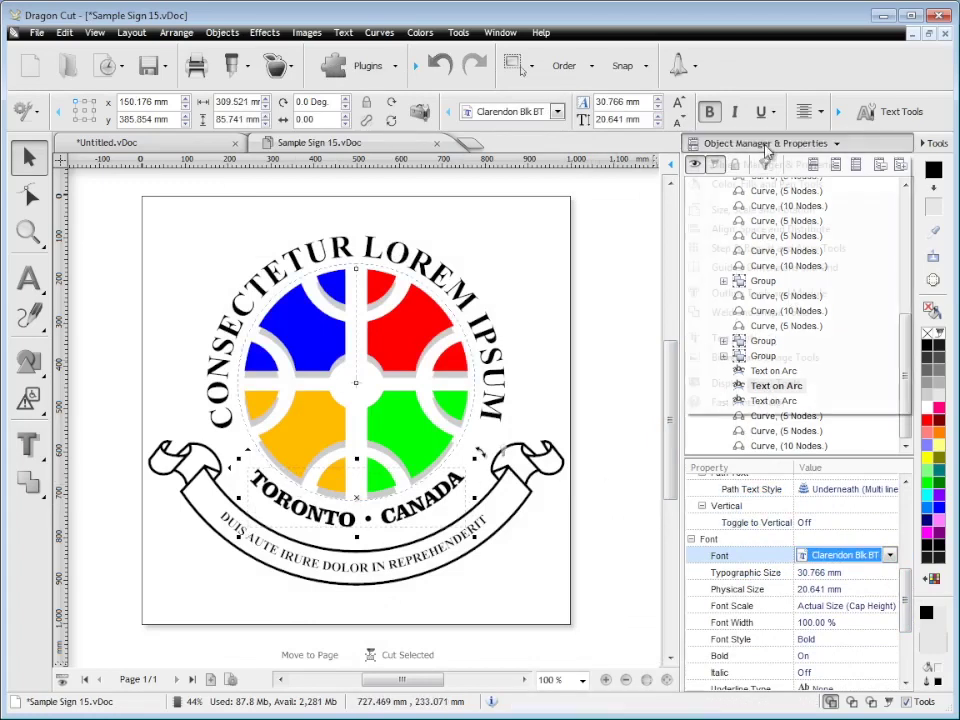
- Show the Color, Fills and Pen Tools panel and view its fill and outline settings
{"action": "left_click", "coordinate": [762, 183]}
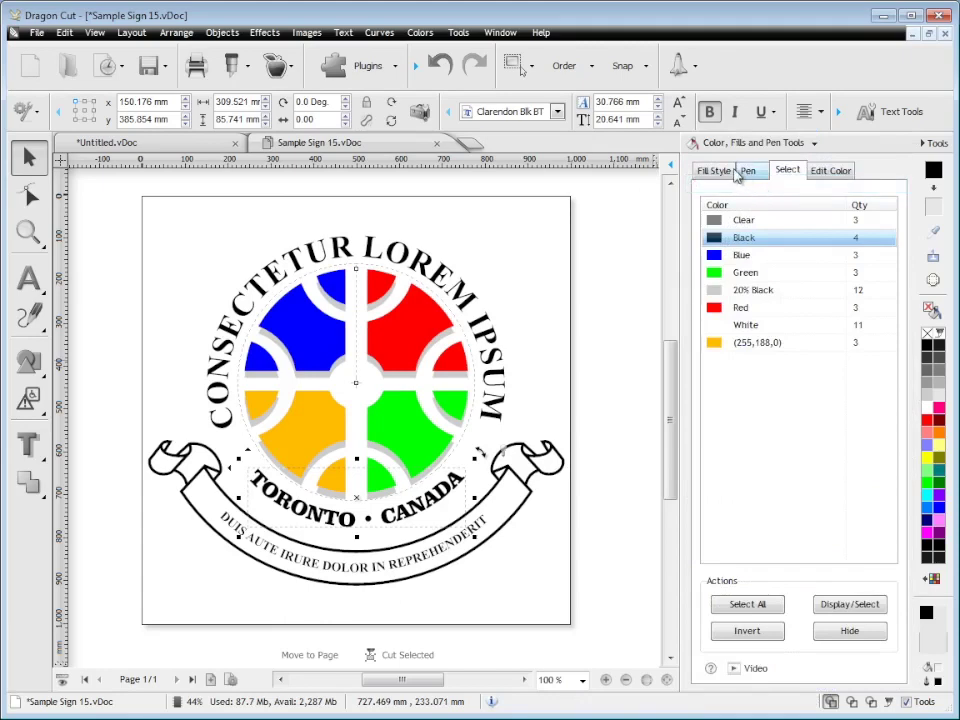
{"action": "left_click", "coordinate": [713, 172]}
{"action": "left_click", "coordinate": [752, 172]}
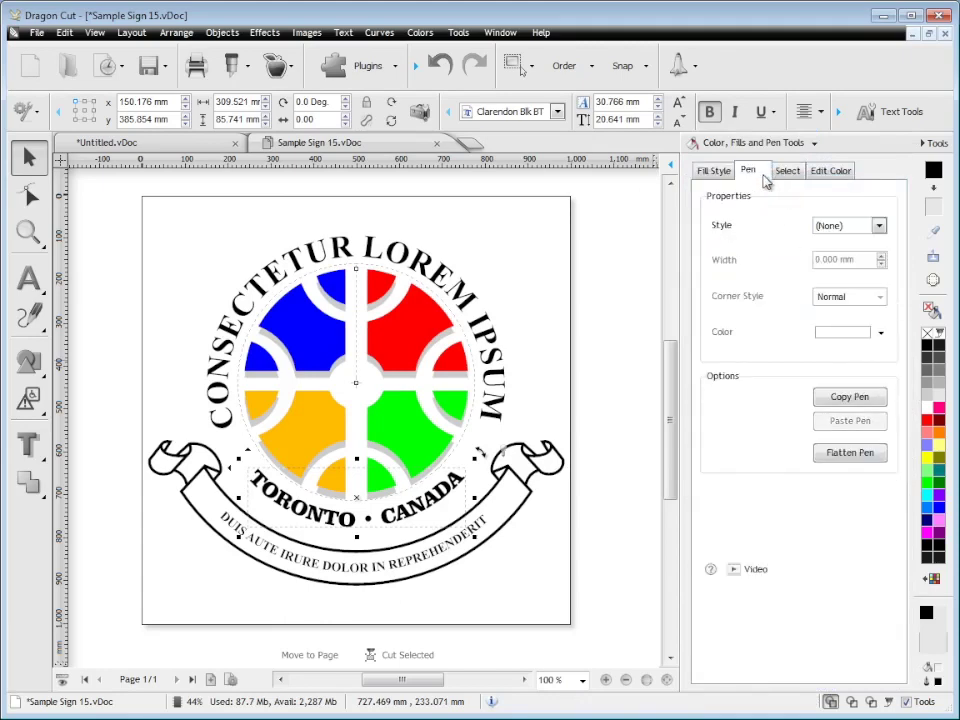
- Show the Align, Space and Distribute panel and look through its spacing and distribute tools
{"action": "left_click", "coordinate": [760, 143]}
{"action": "left_click", "coordinate": [752, 230]}
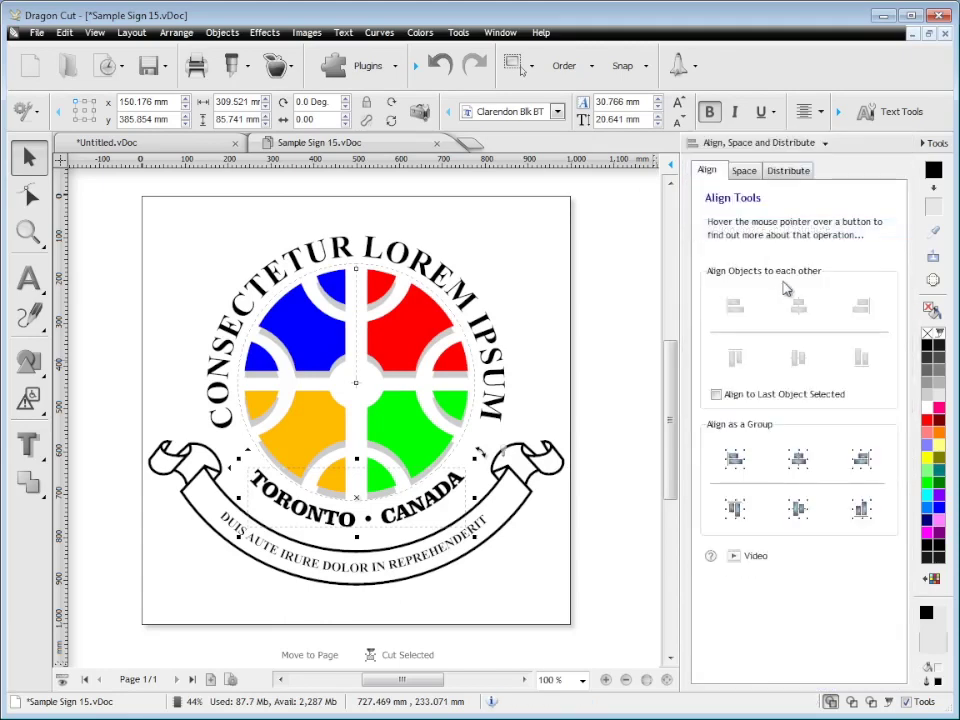
{"action": "left_click", "coordinate": [745, 171]}
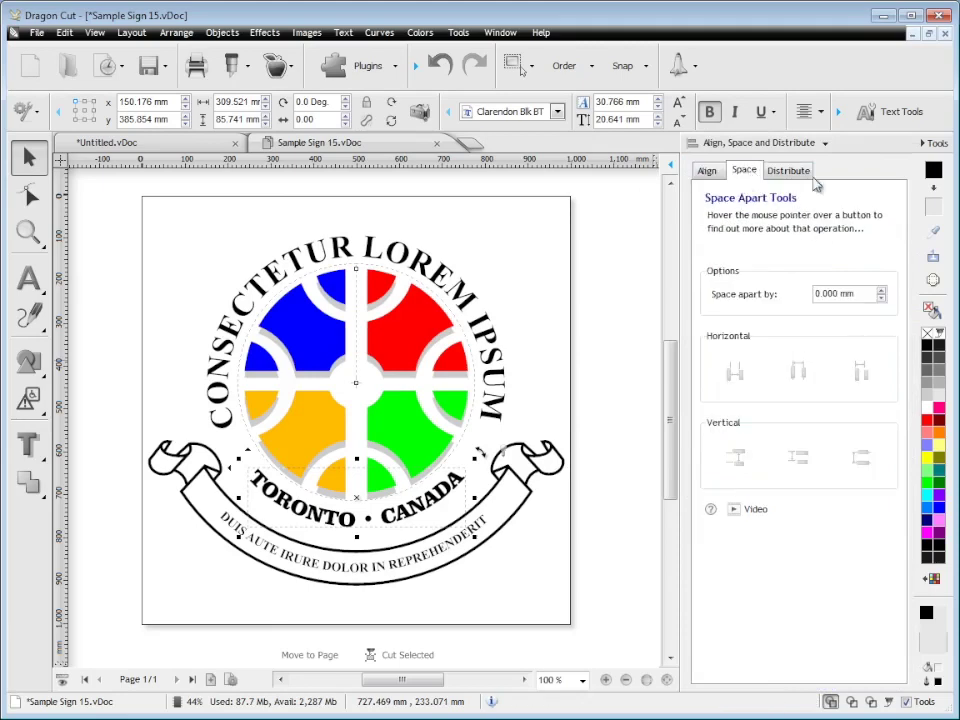
{"action": "left_click", "coordinate": [790, 172]}
{"action": "left_click", "coordinate": [722, 172]}
- Show the Outline Tools panel, then open the page thumbnails beside the drawing
{"action": "left_click", "coordinate": [745, 143]}
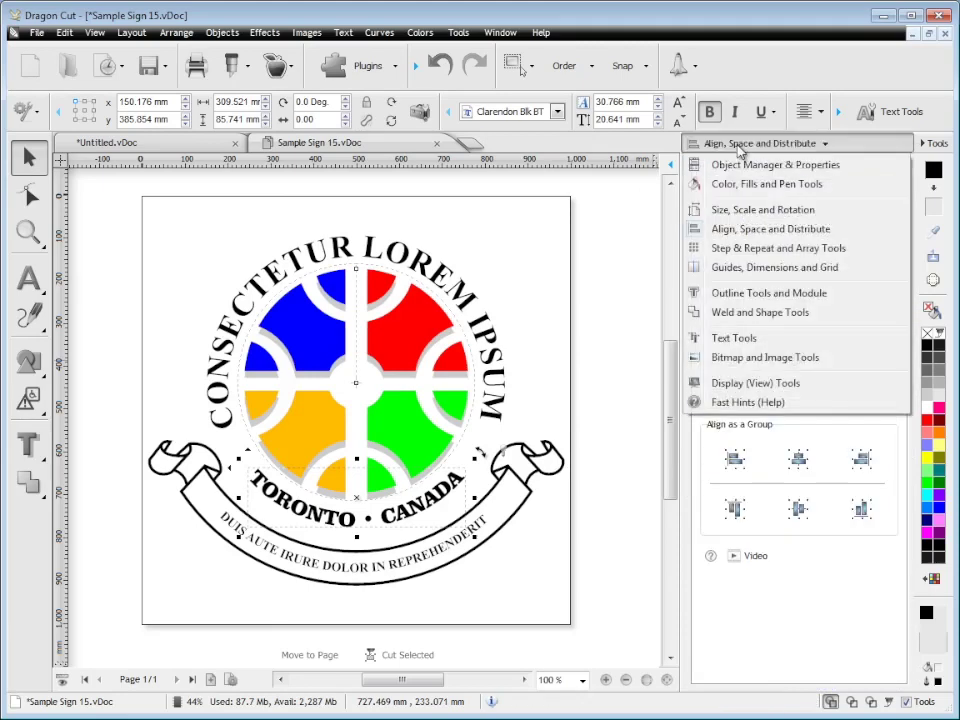
{"action": "left_click", "coordinate": [745, 295]}
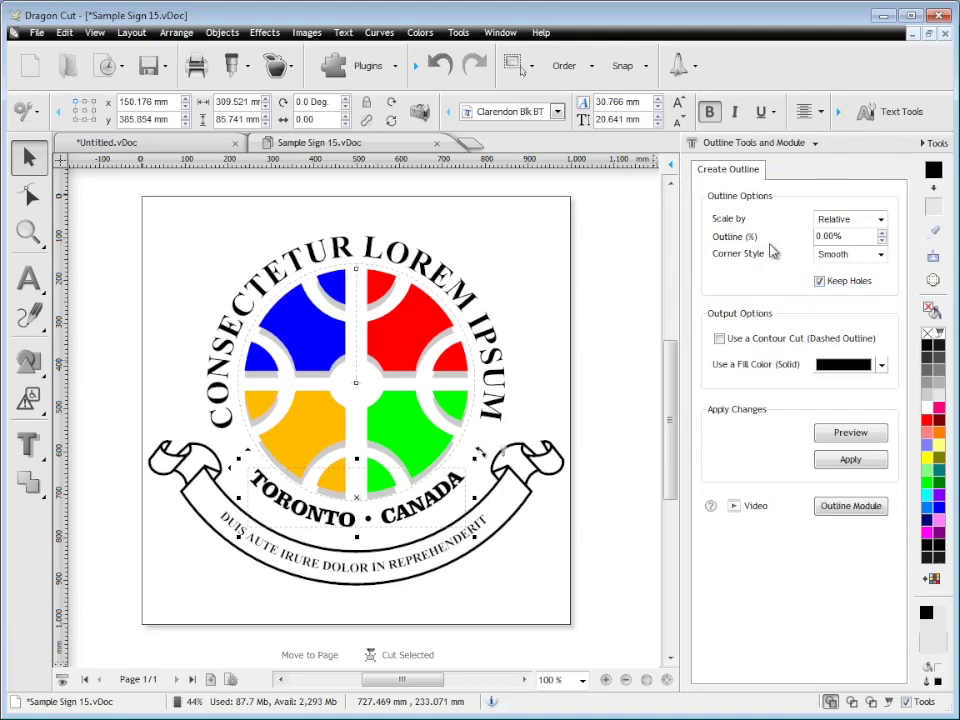
{"action": "left_click", "coordinate": [746, 143]}
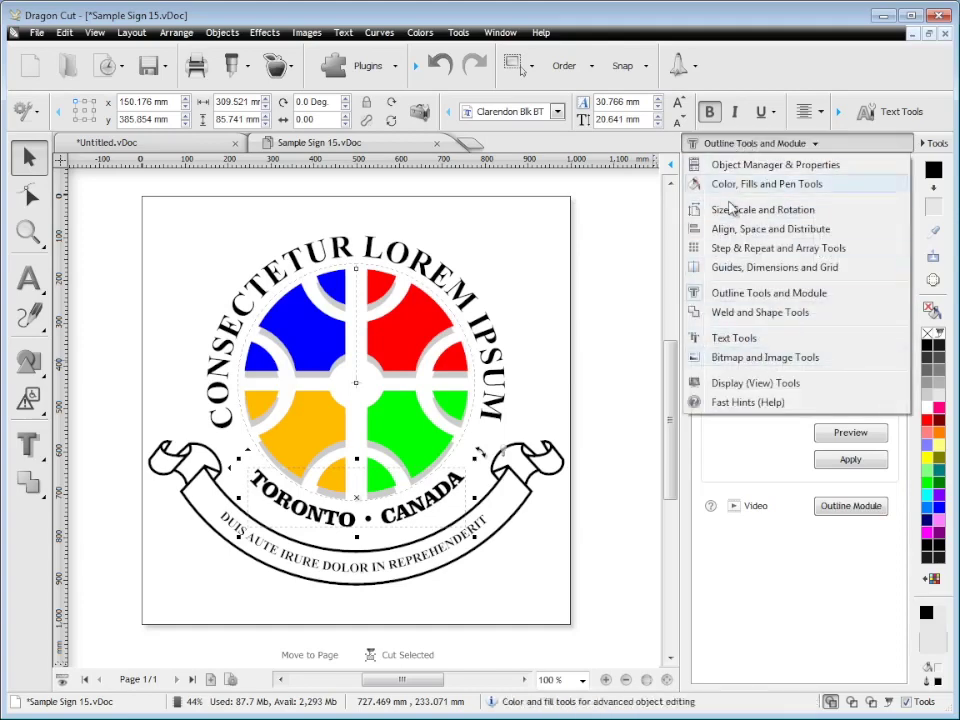
{"action": "left_click", "coordinate": [850, 145]}
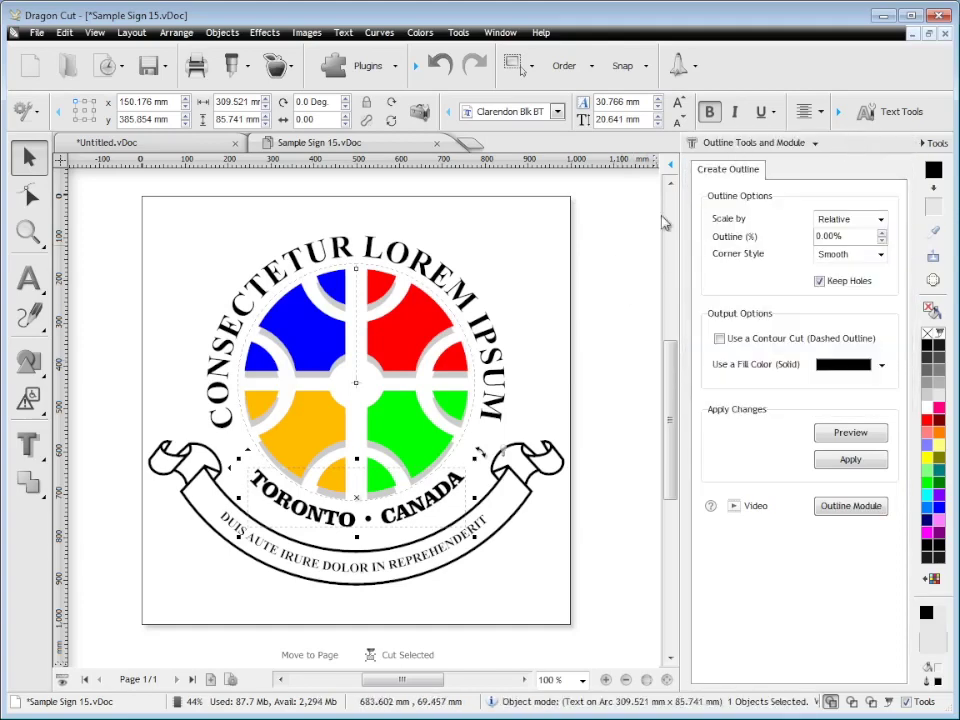
{"action": "left_click", "coordinate": [671, 168]}
- In the Objects list, select the small green Curve (34) and fill it red
{"action": "left_click", "coordinate": [594, 165]}
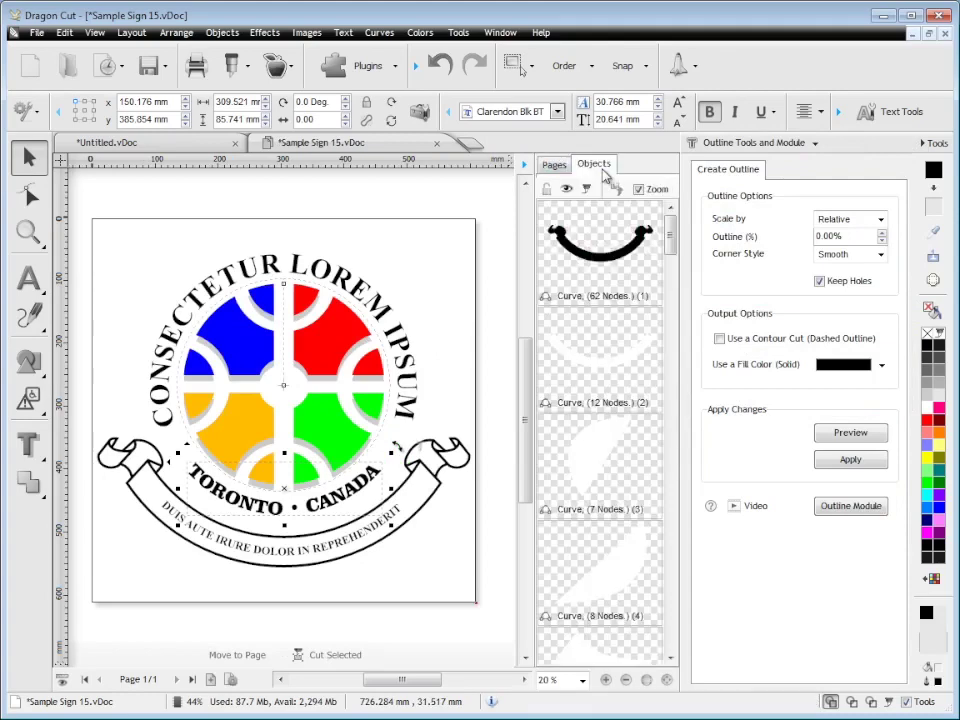
{"action": "left_click_drag", "start_coordinate": [671, 228], "coordinate": [670, 580]}
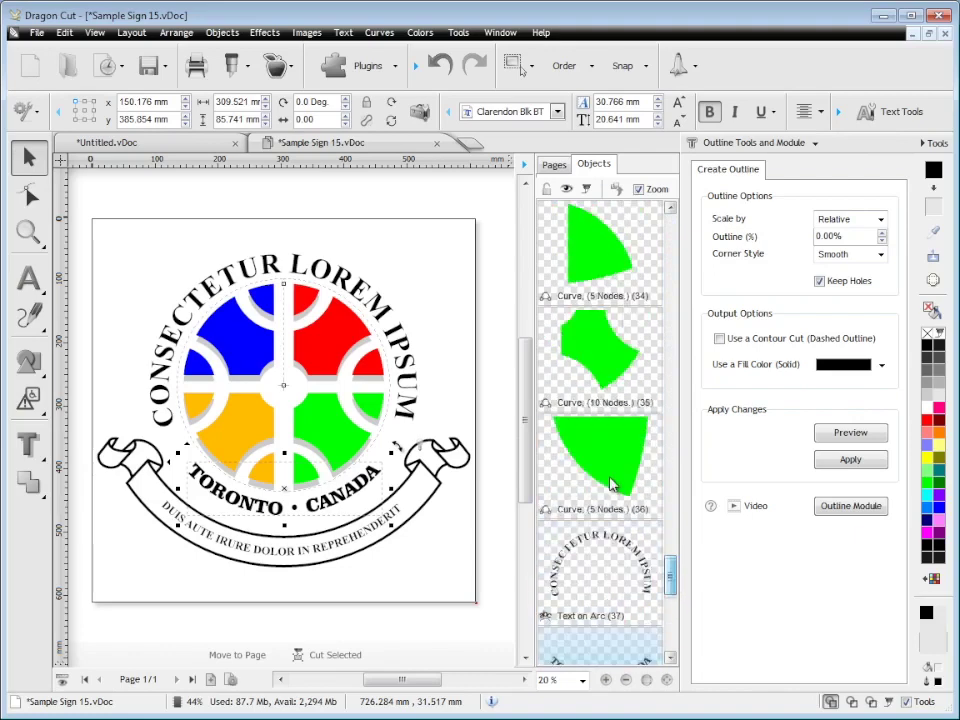
{"action": "left_click", "coordinate": [620, 428]}
{"action": "left_click", "coordinate": [621, 404]}
{"action": "left_click", "coordinate": [610, 260]}
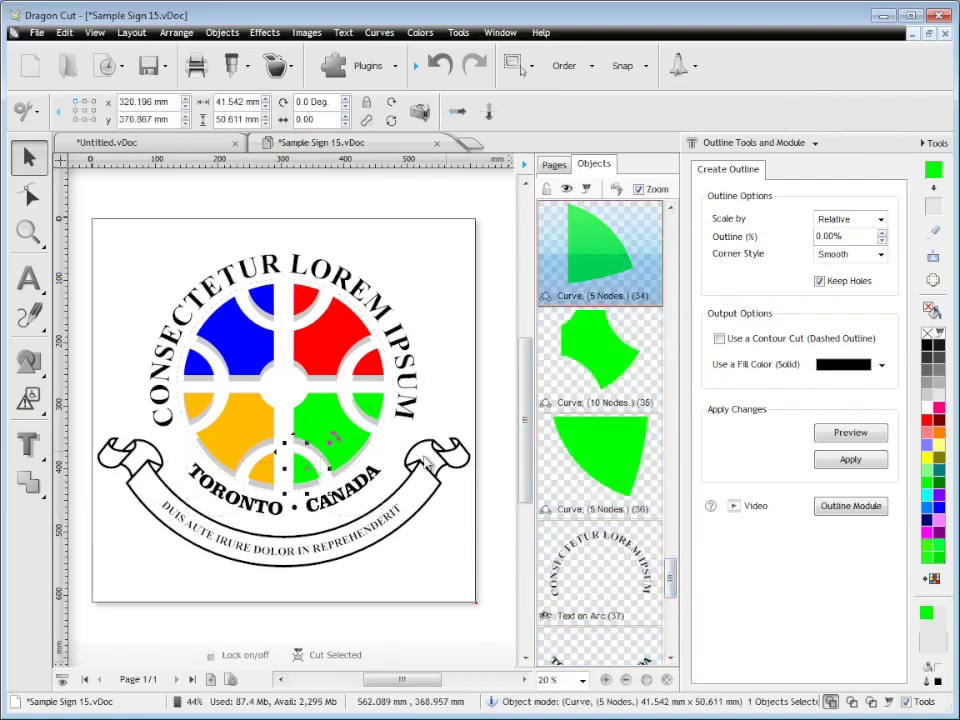
{"action": "left_click", "coordinate": [926, 420]}
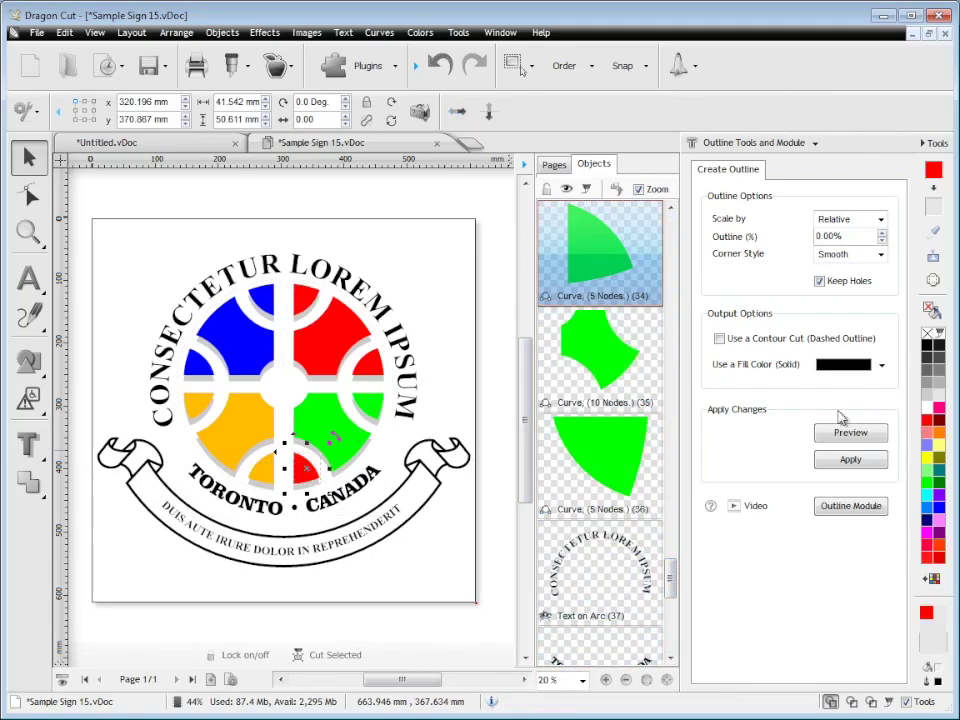
- Select the orange Curve (32), then return to the page thumbnails
{"action": "scroll", "coordinate": [671, 568], "scroll_direction": "up", "scroll_amount": 2}
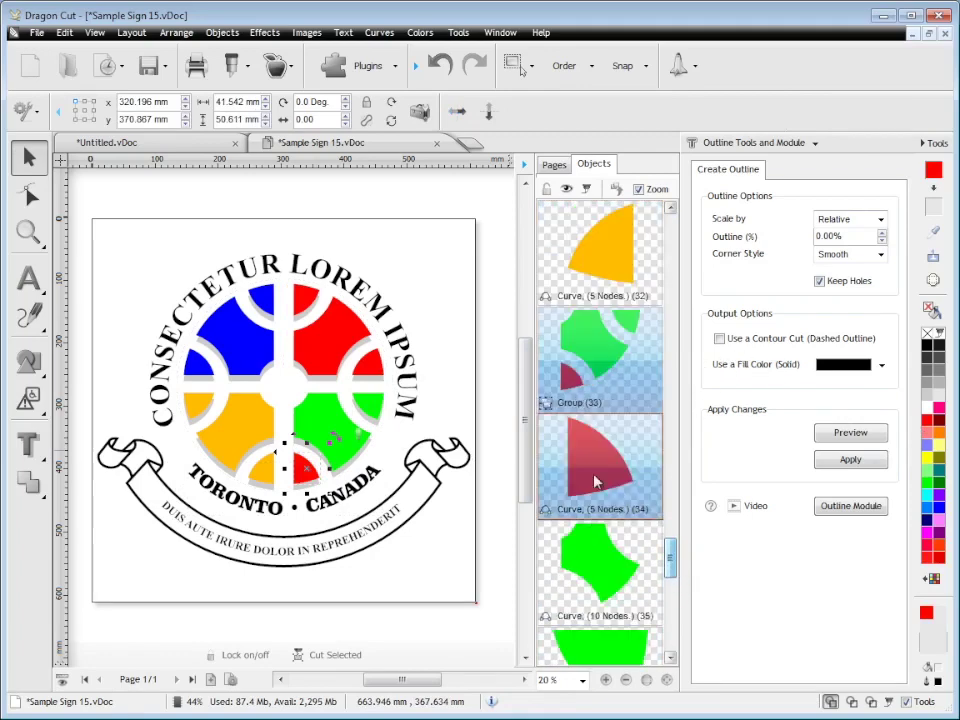
{"action": "left_click", "coordinate": [621, 253]}
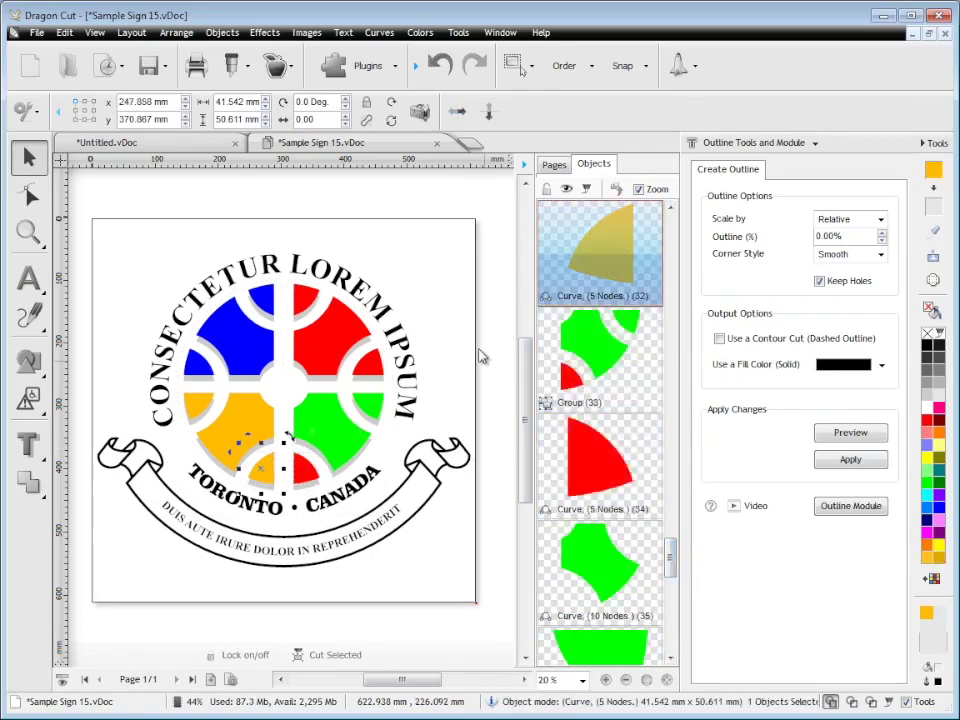
{"action": "left_click", "coordinate": [553, 164]}
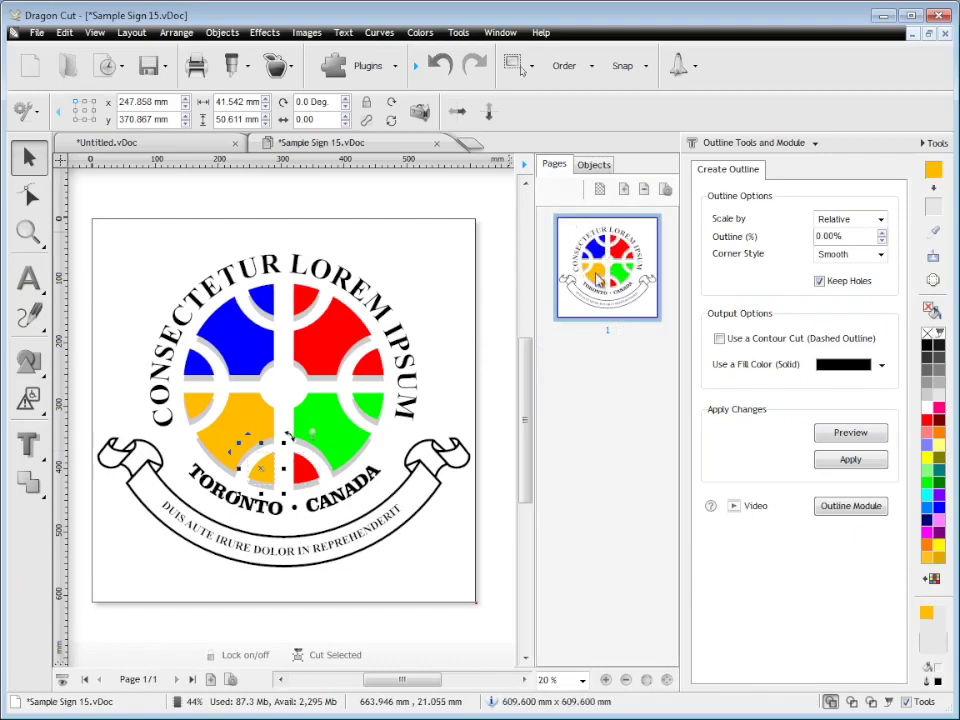
- Add a blank second page and browse the Layout menu without choosing anything
{"action": "left_click", "coordinate": [211, 679]}
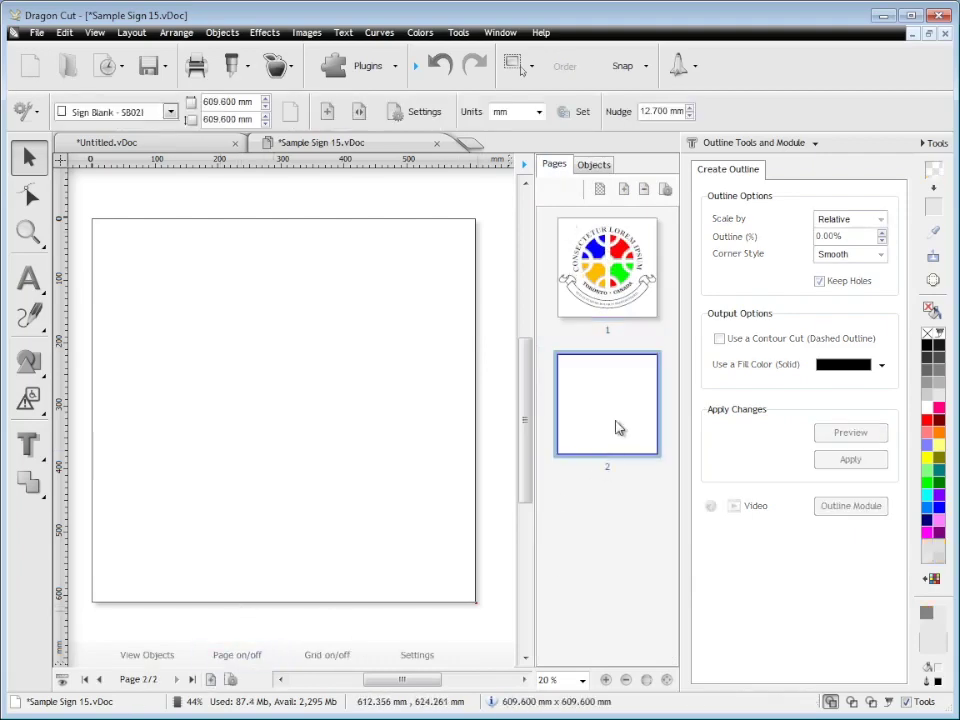
{"action": "left_click", "coordinate": [136, 33]}
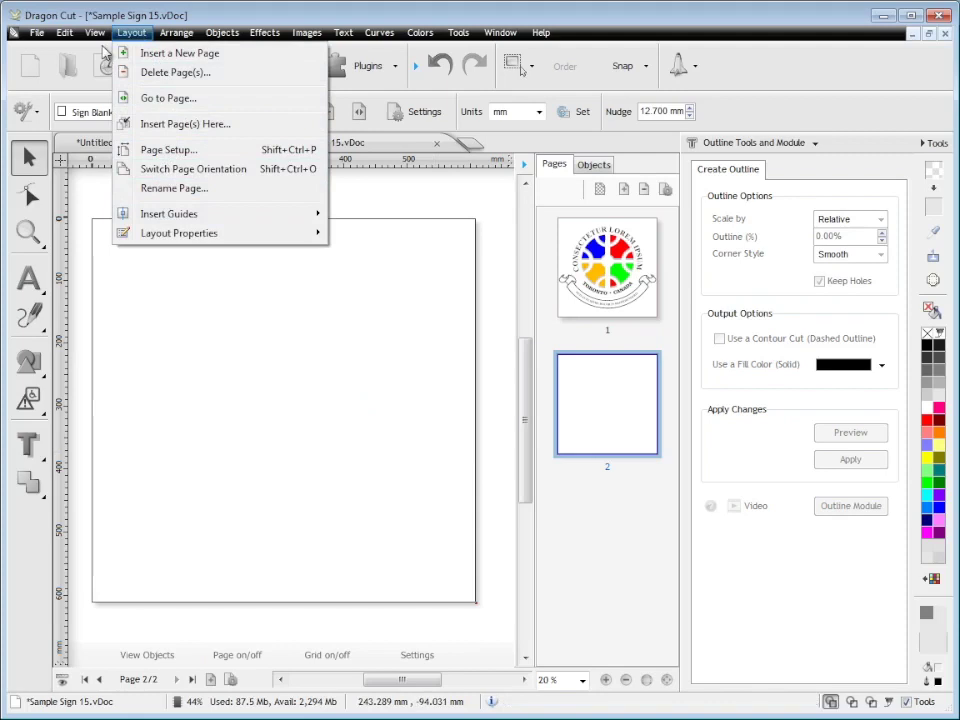
{"action": "mouse_move", "coordinate": [103, 45]}
{"action": "left_click", "coordinate": [323, 352]}
- Hide the dockers, return to page 1 of the sign, and display it in Color Wireframe
{"action": "left_click", "coordinate": [524, 163]}
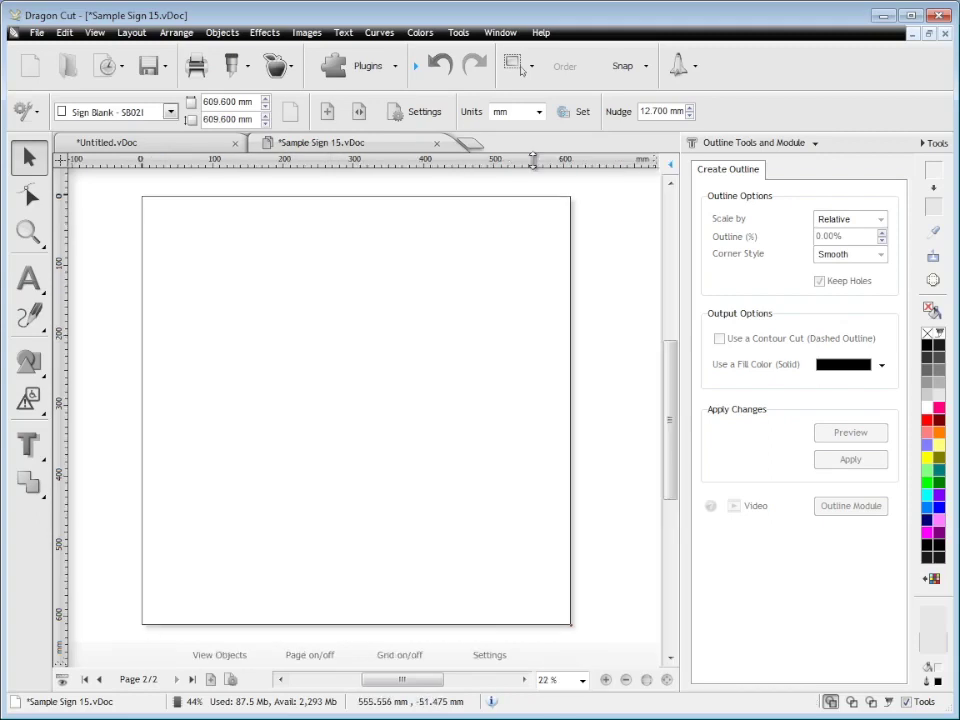
{"action": "left_click", "coordinate": [933, 146]}
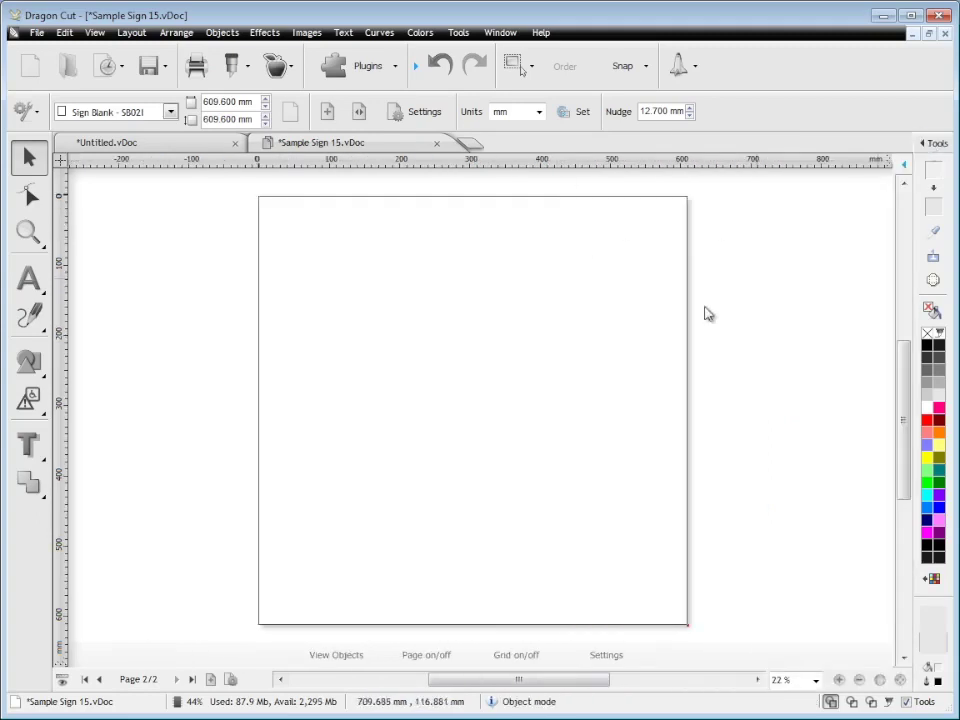
{"action": "left_click", "coordinate": [100, 680]}
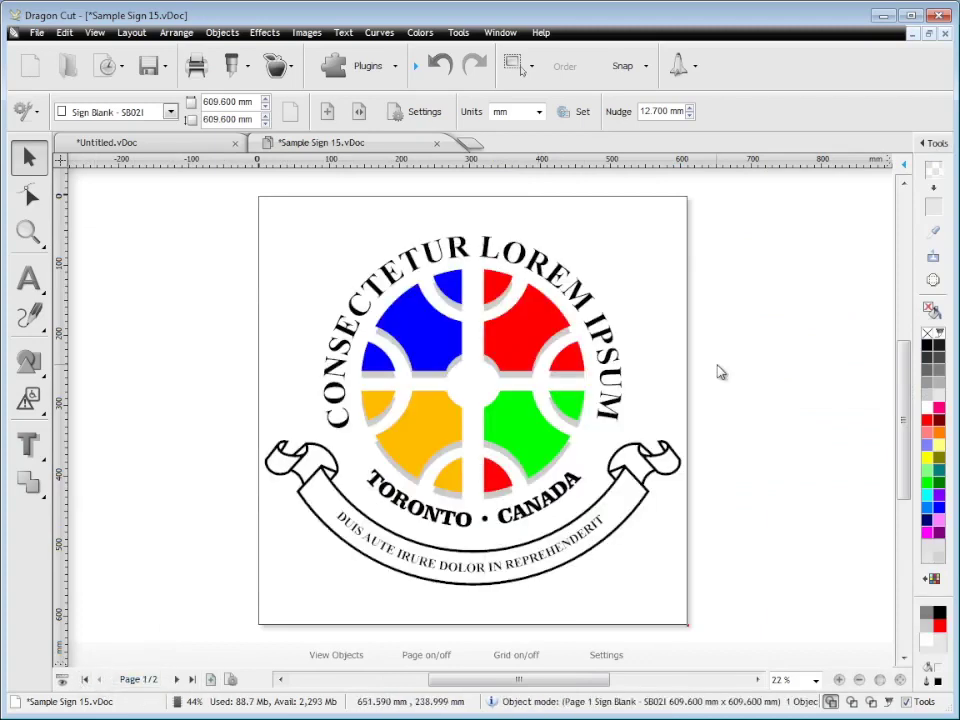
{"action": "left_click", "coordinate": [171, 150]}
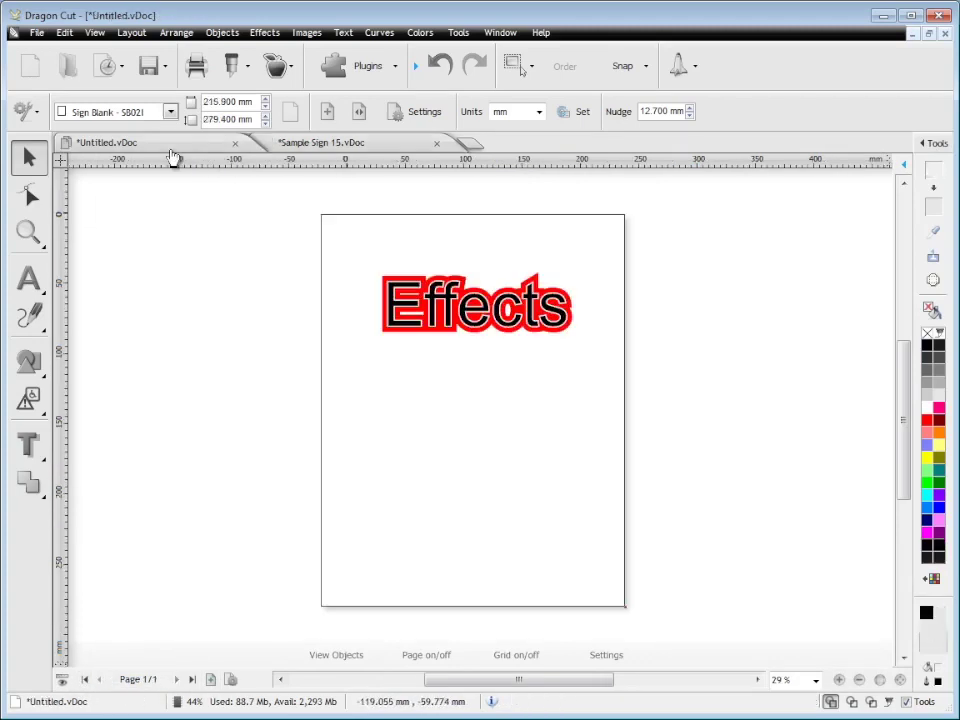
{"action": "left_click", "coordinate": [313, 146]}
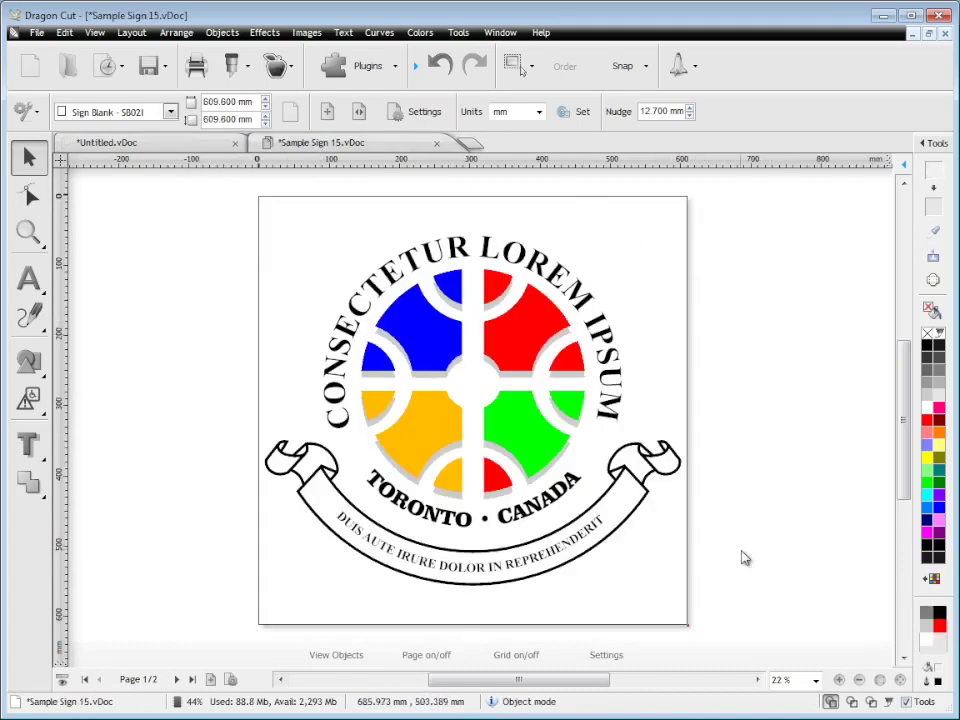
{"action": "left_click", "coordinate": [851, 702]}
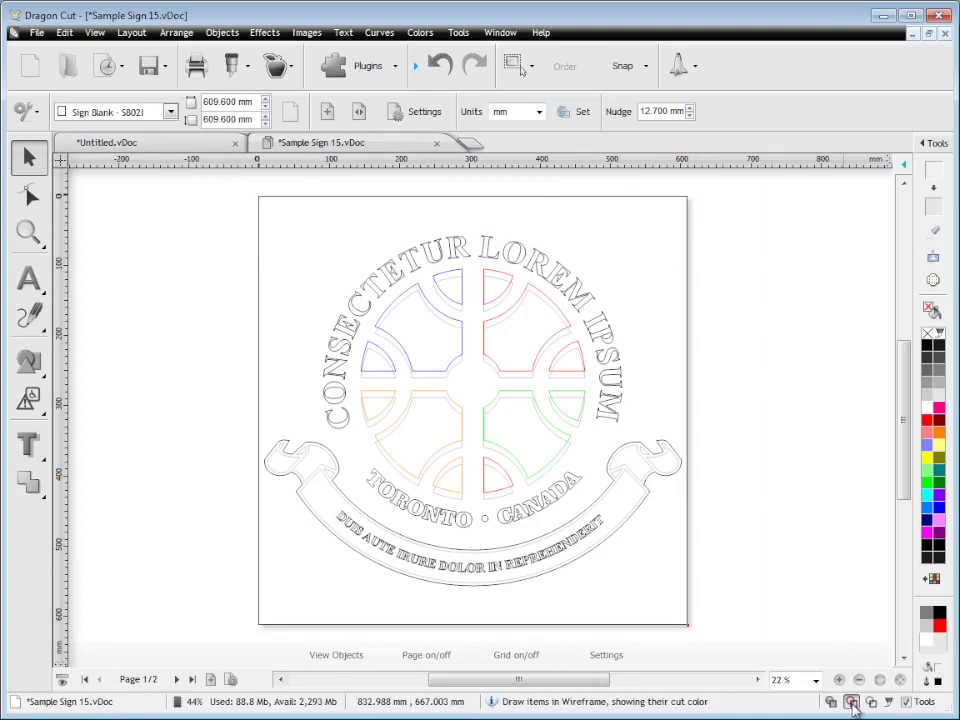
- Try the black Wireframe display, then switch back to Solid View
{"action": "left_click", "coordinate": [870, 703]}
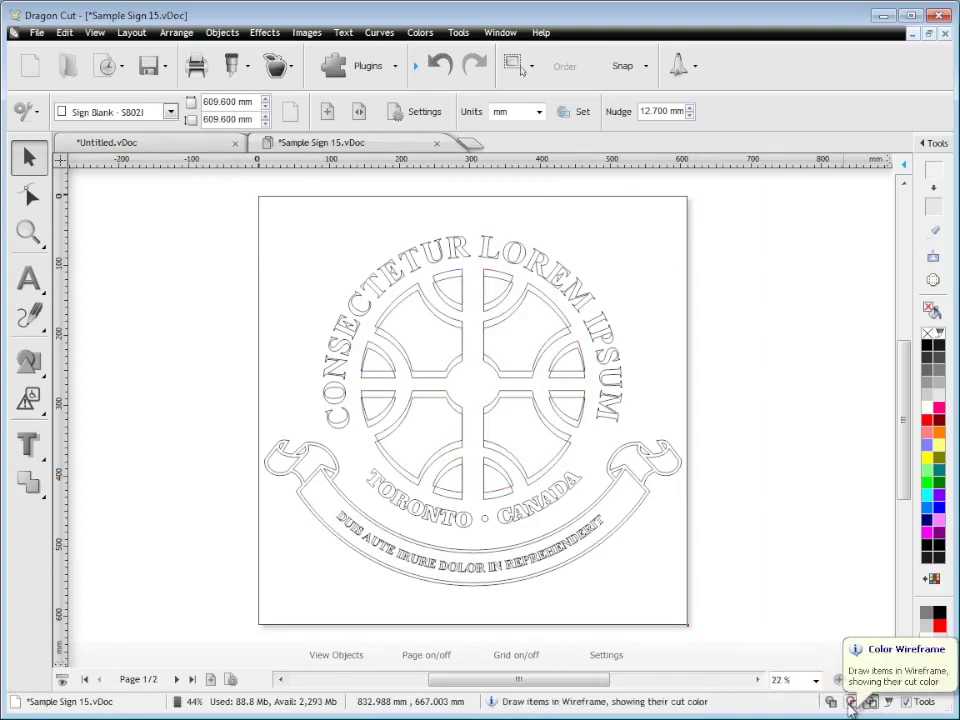
{"action": "left_click", "coordinate": [830, 702]}
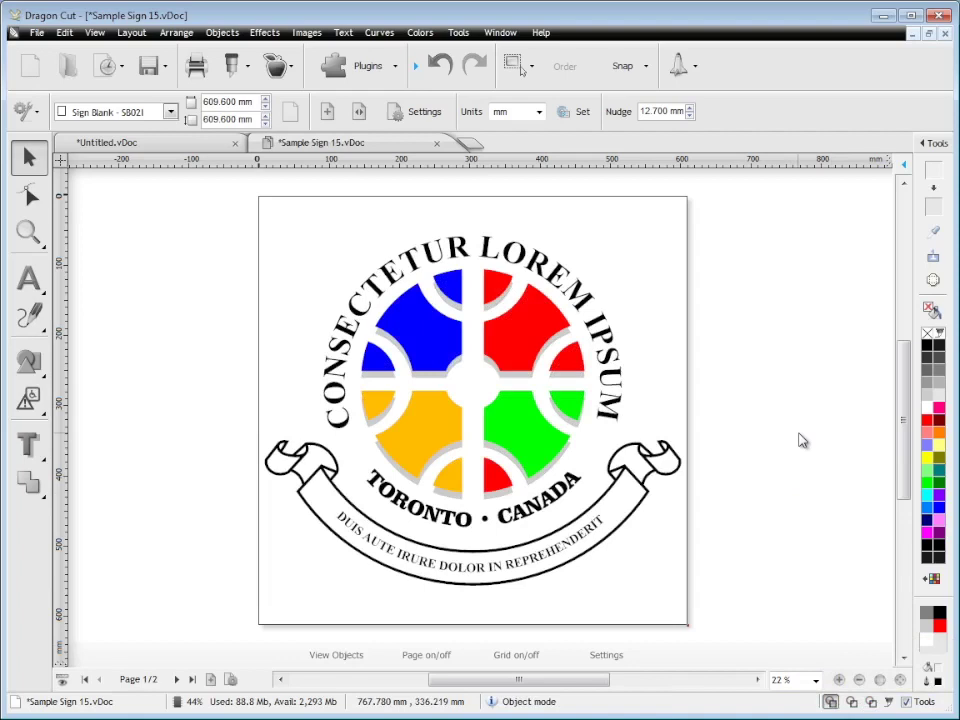
- Resize the page to Sign Blank 12M (2400 × 2400 mm) from the Sign Blank (Metric) sizes
{"action": "left_click", "coordinate": [172, 114]}
{"action": "left_click", "coordinate": [94, 185]}
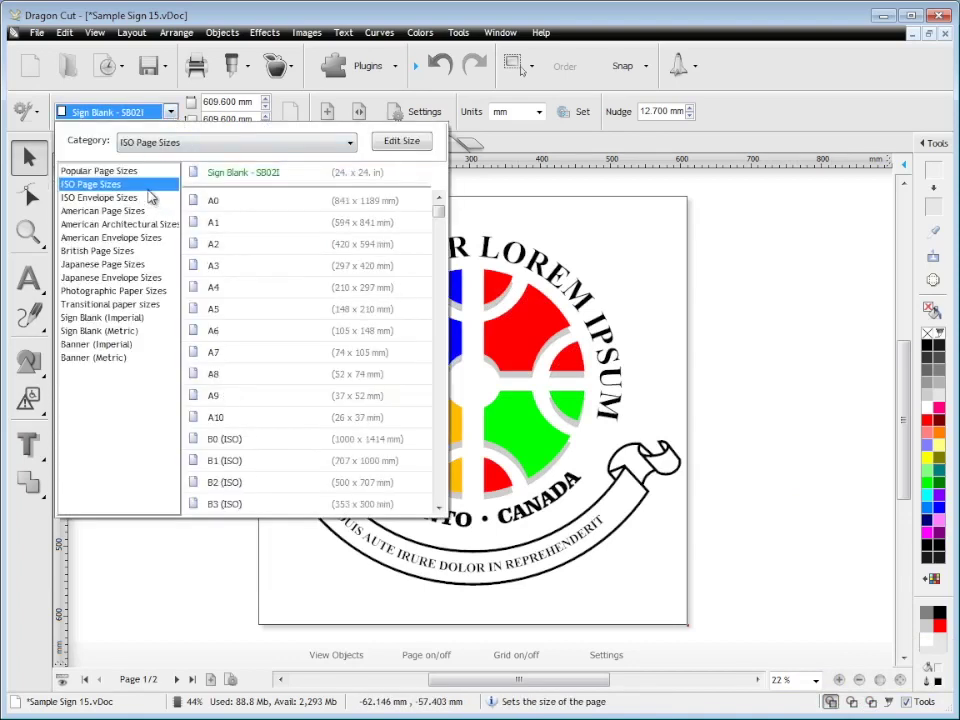
{"action": "left_click", "coordinate": [100, 197]}
{"action": "left_click", "coordinate": [136, 332]}
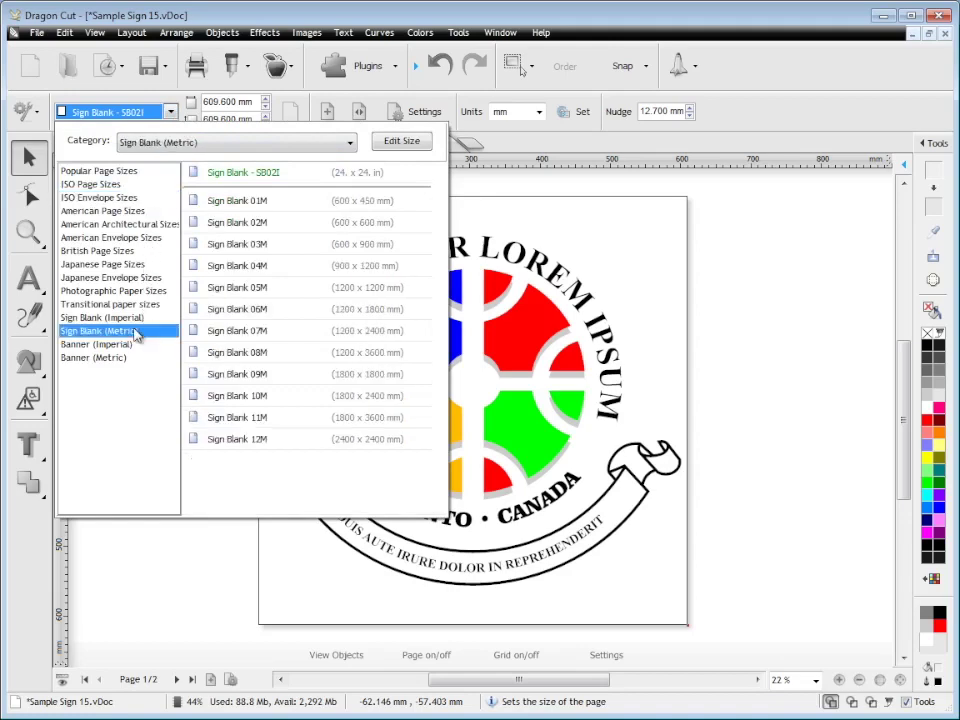
{"action": "left_click", "coordinate": [317, 441]}
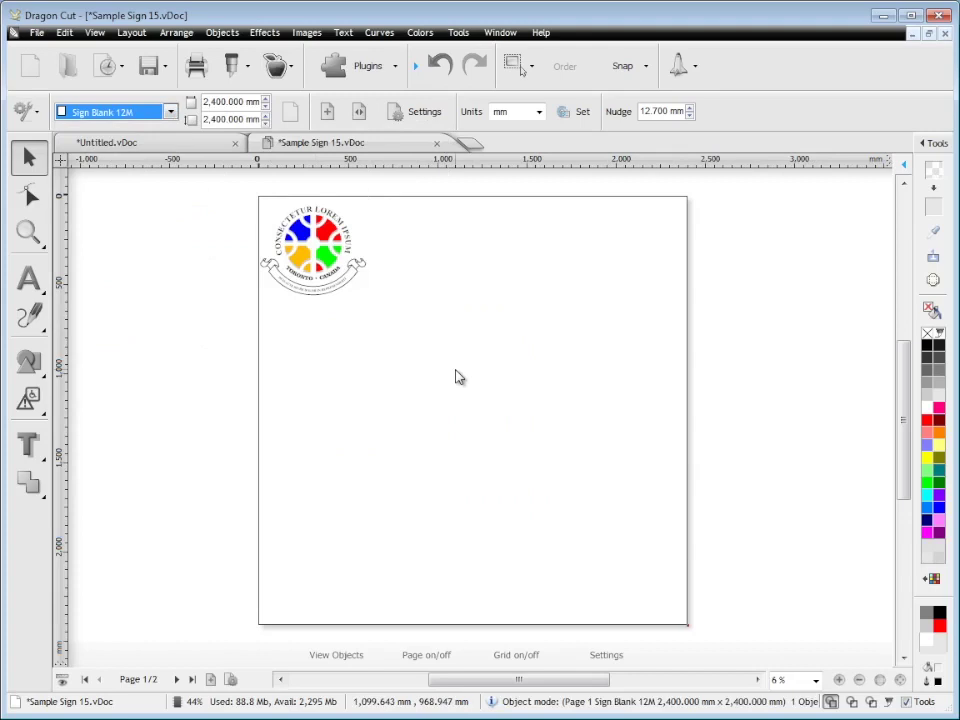